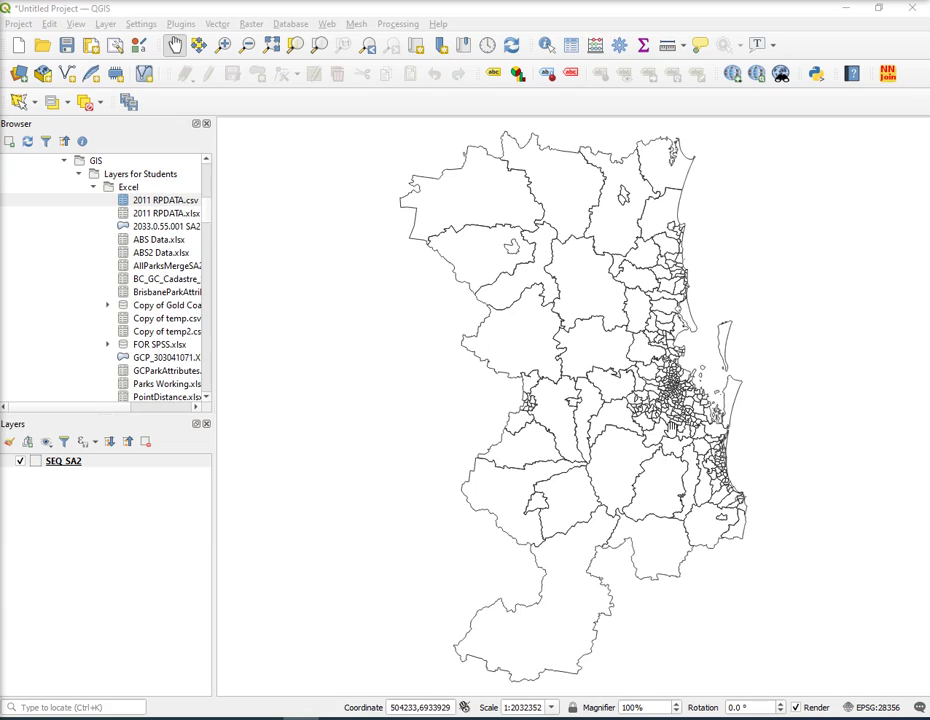
Step: Add 2011 RPDATA.csv as a delimited text point layer using project CRS EPSG:28356 and zoom to the layer
left_click(168, 205)
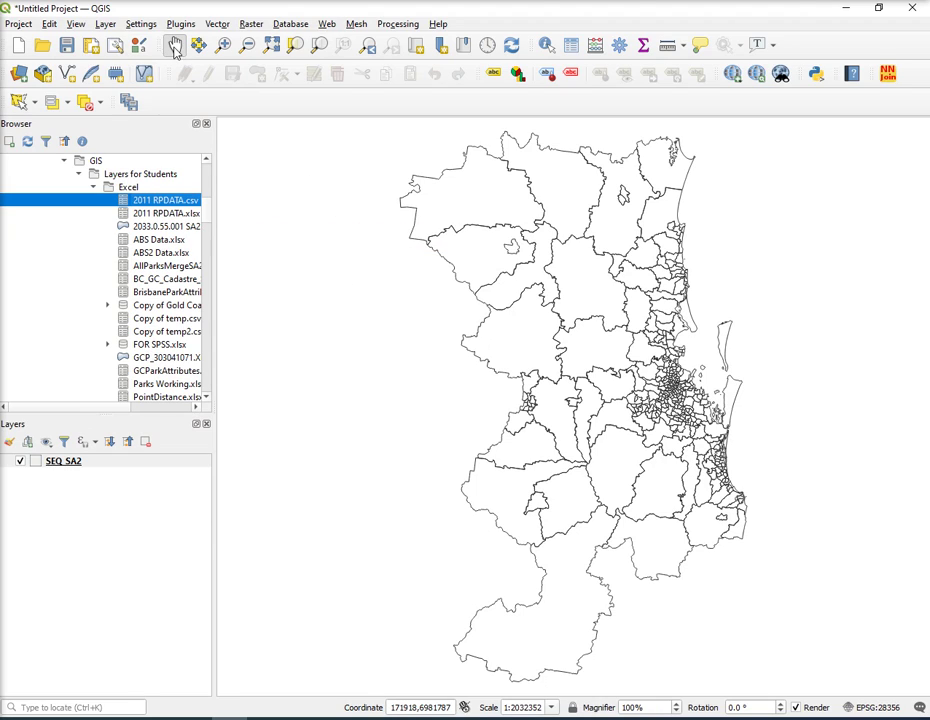
left_click(106, 25)
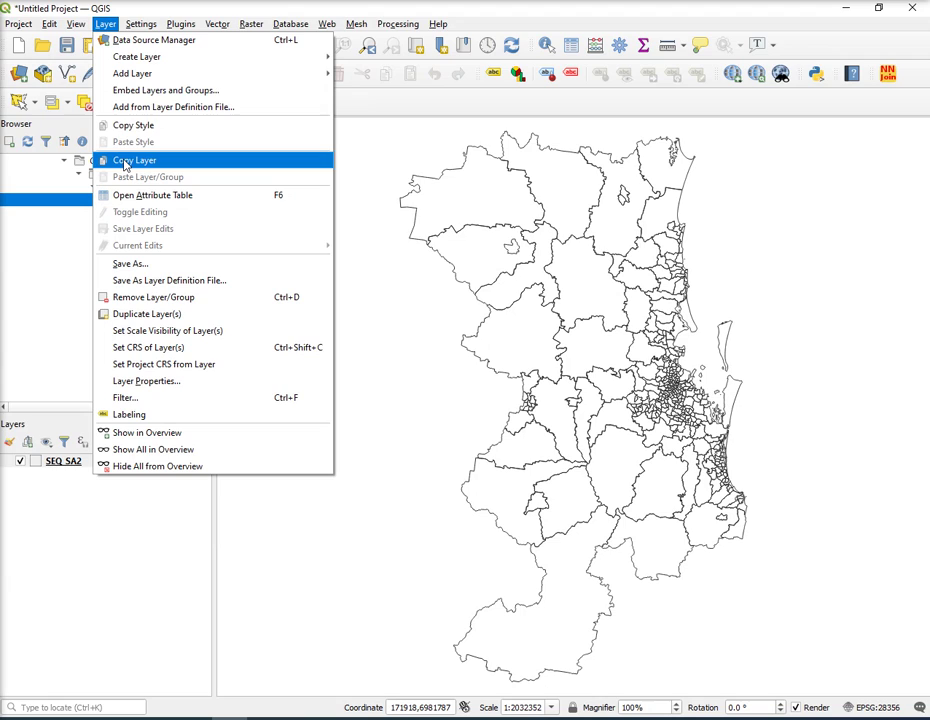
mouse_move(135, 73)
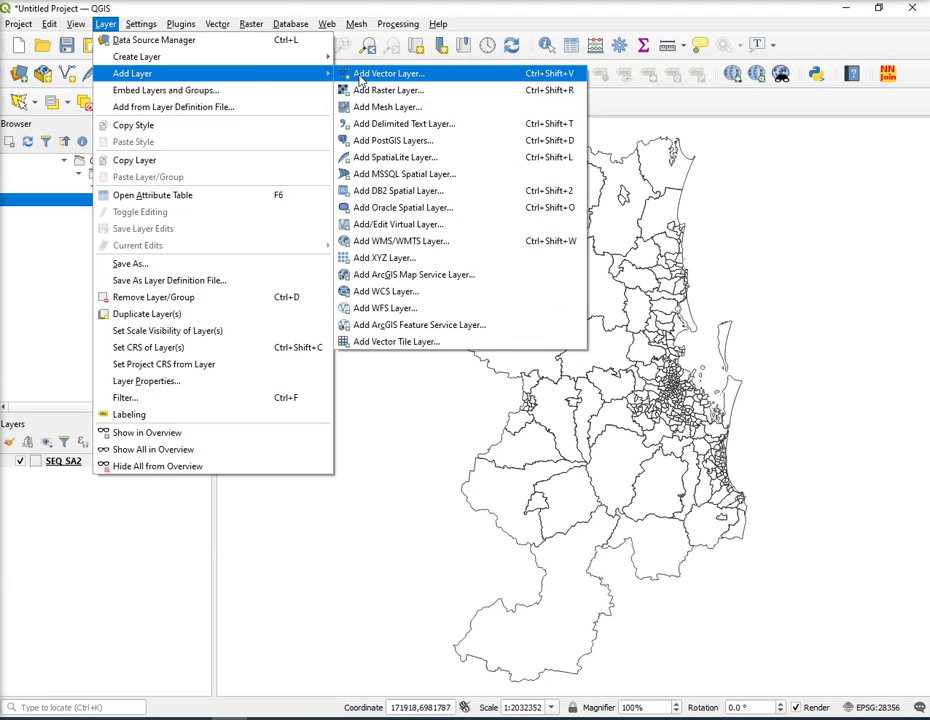
left_click(419, 125)
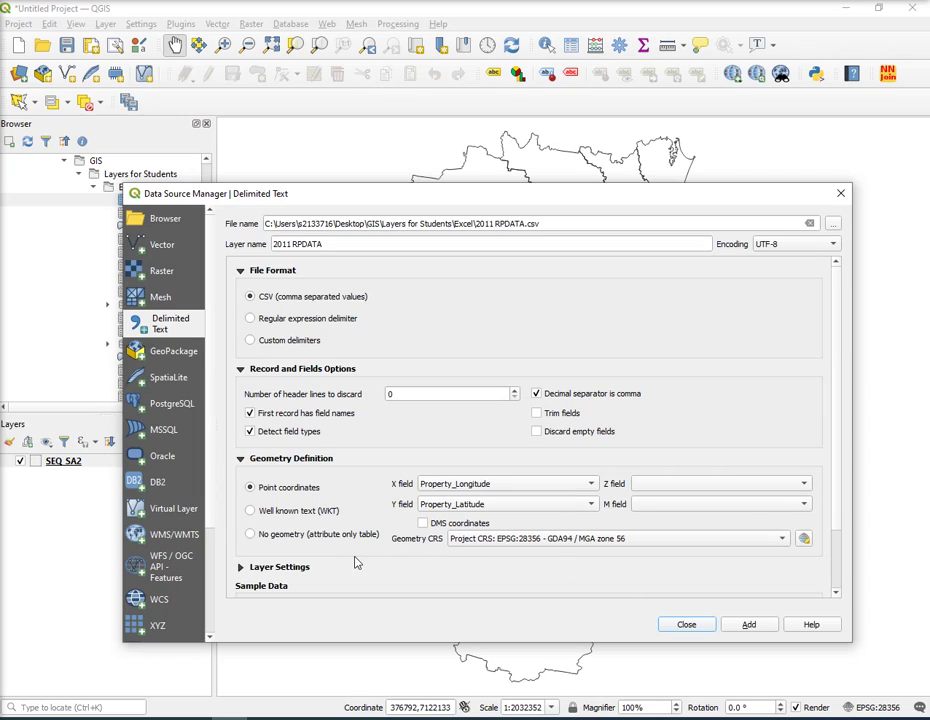
left_click(750, 625)
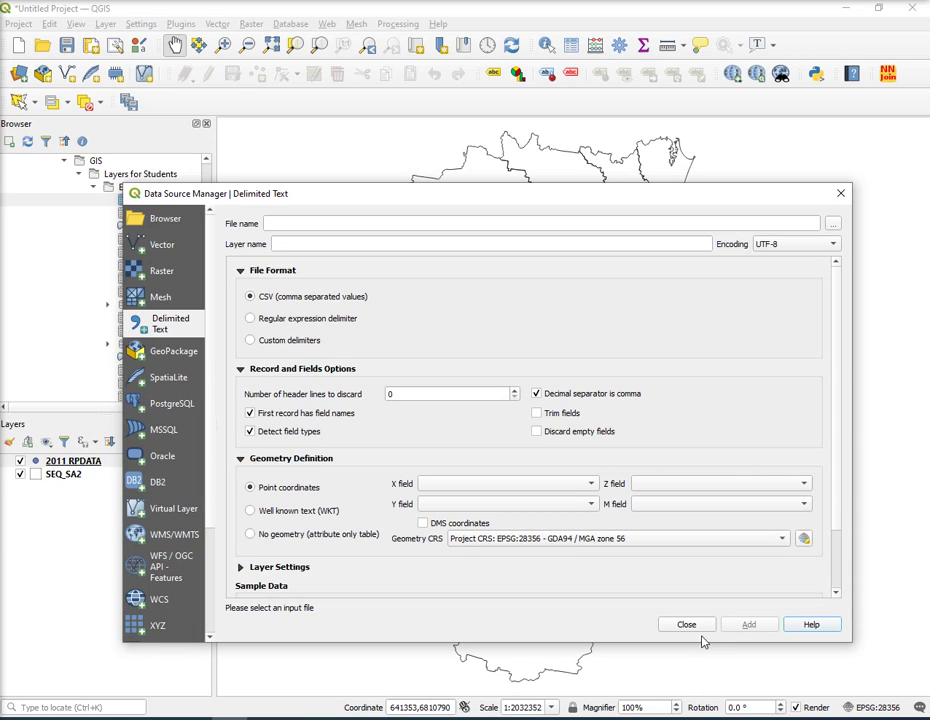
left_click(687, 625)
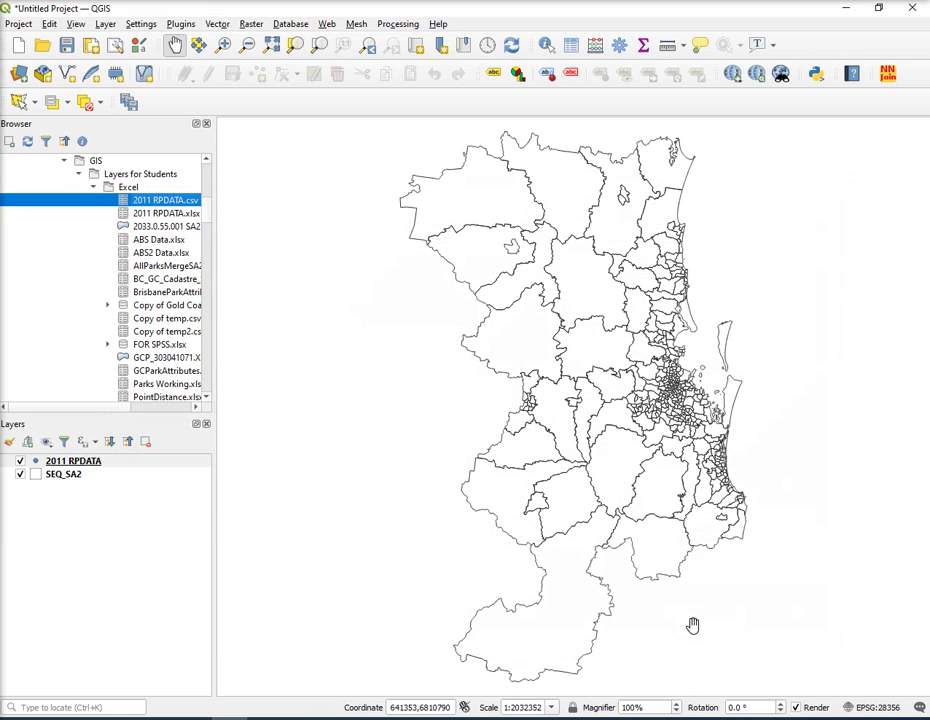
right_click(57, 464)
left_click(101, 175)
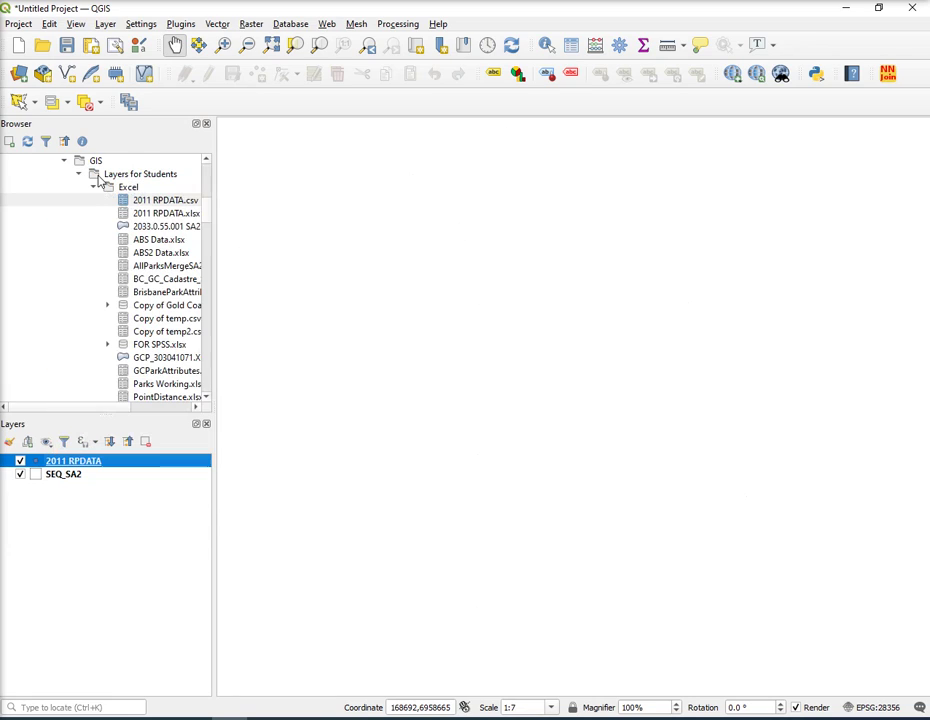
Step: Remove the 2011 RPDATA point layer from the project
right_click(77, 465)
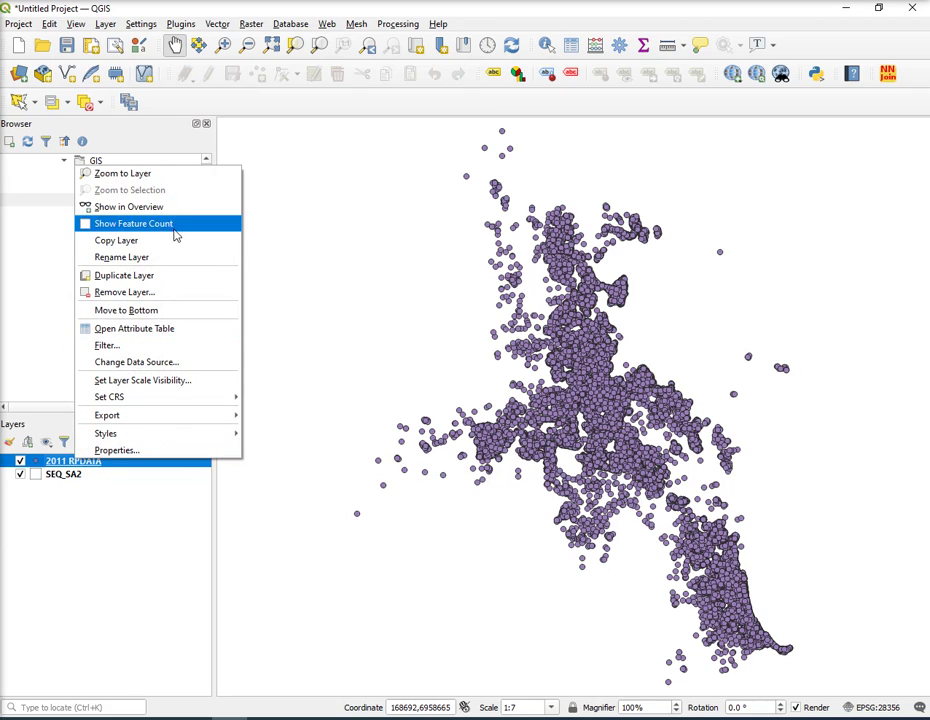
left_click(124, 292)
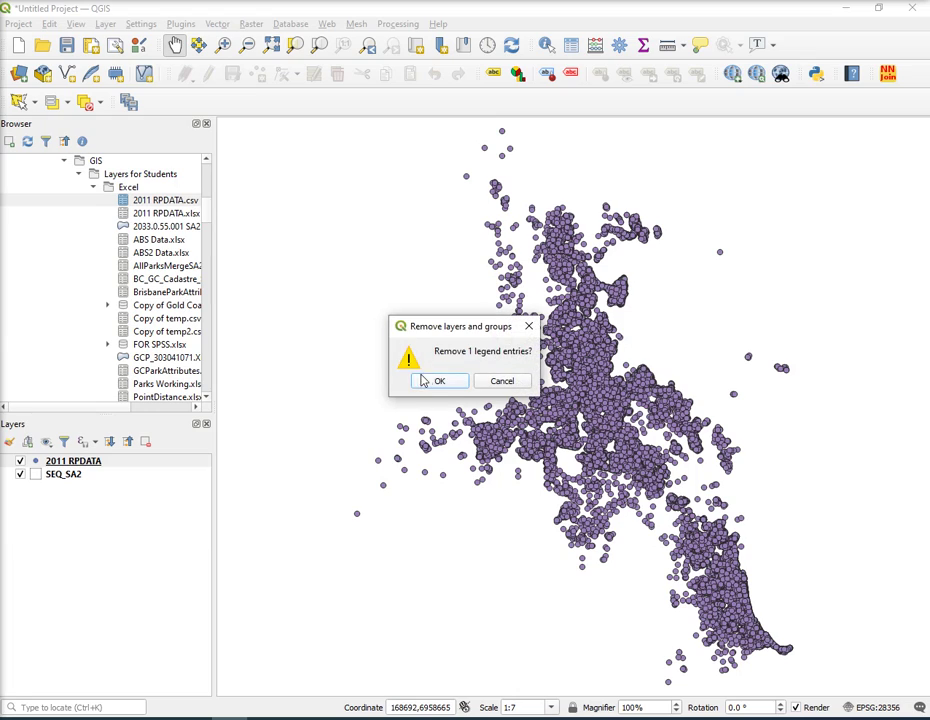
left_click(424, 381)
Step: Start a new delimited text layer import and load 2011 RPDATA.csv from the Excel folder as its source file
left_click(104, 24)
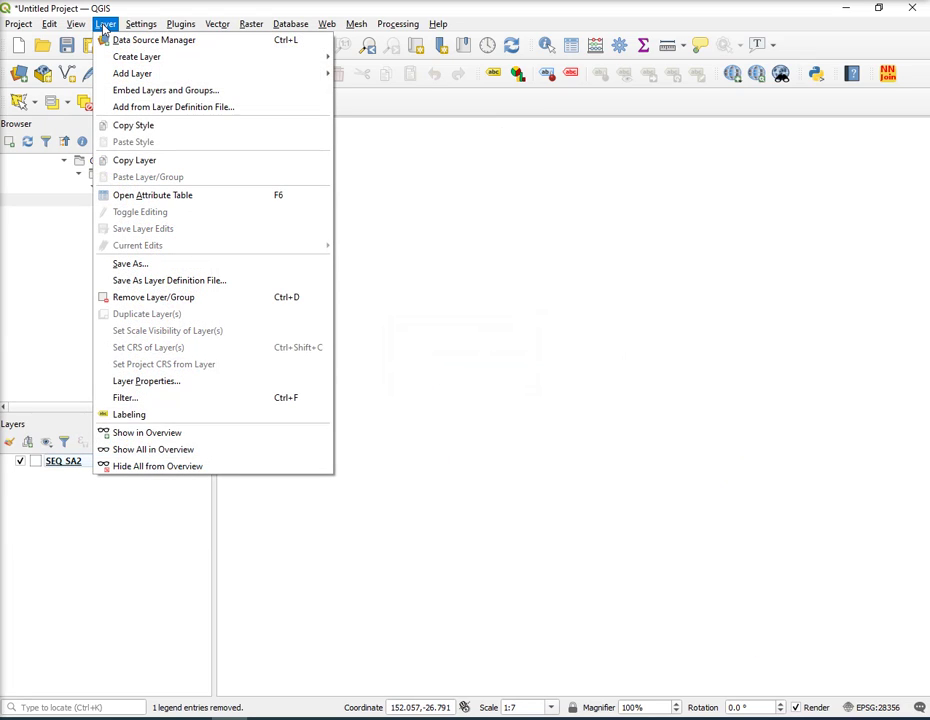
mouse_move(160, 73)
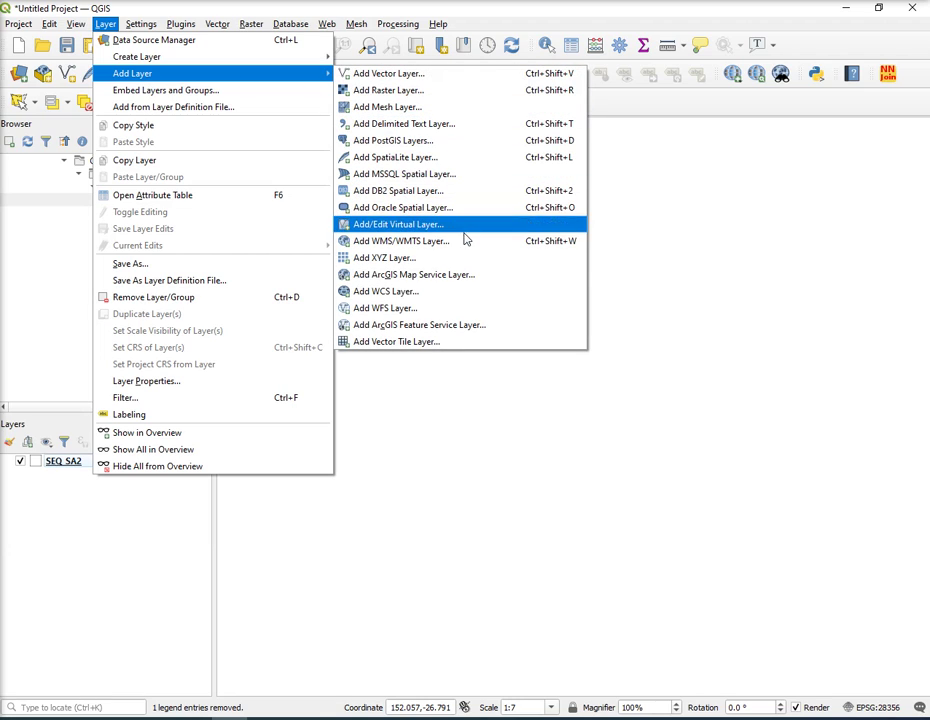
left_click(398, 123)
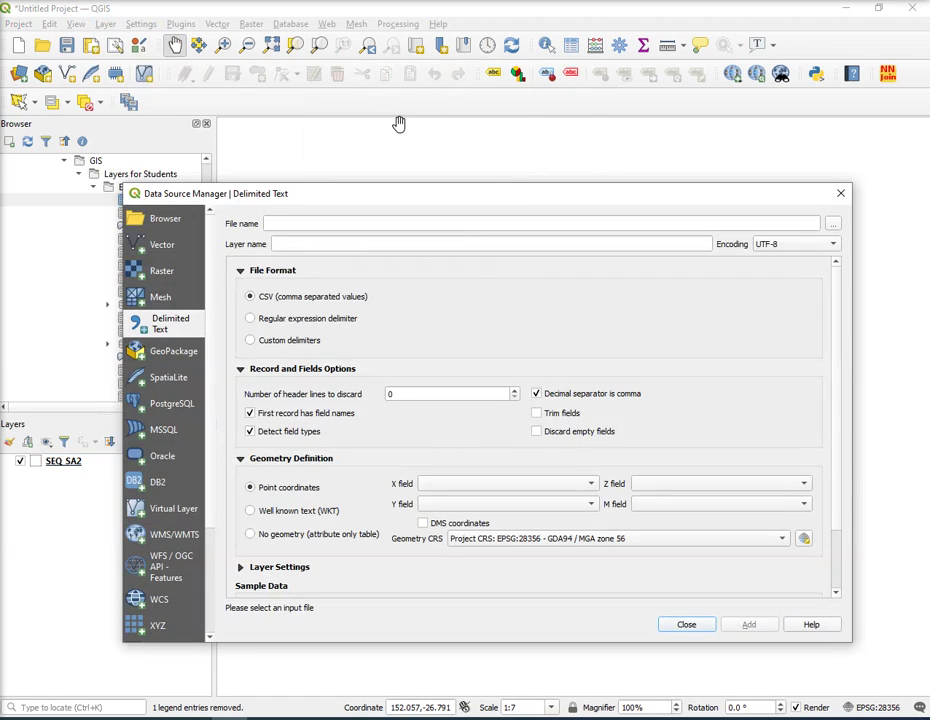
left_click(833, 227)
left_click(303, 312)
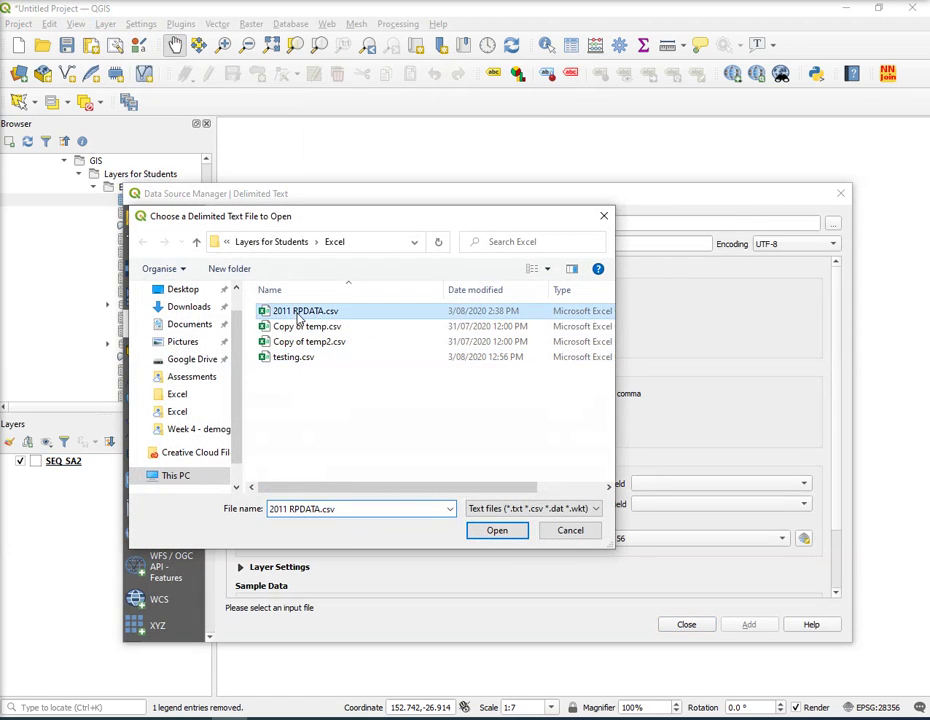
left_click(493, 531)
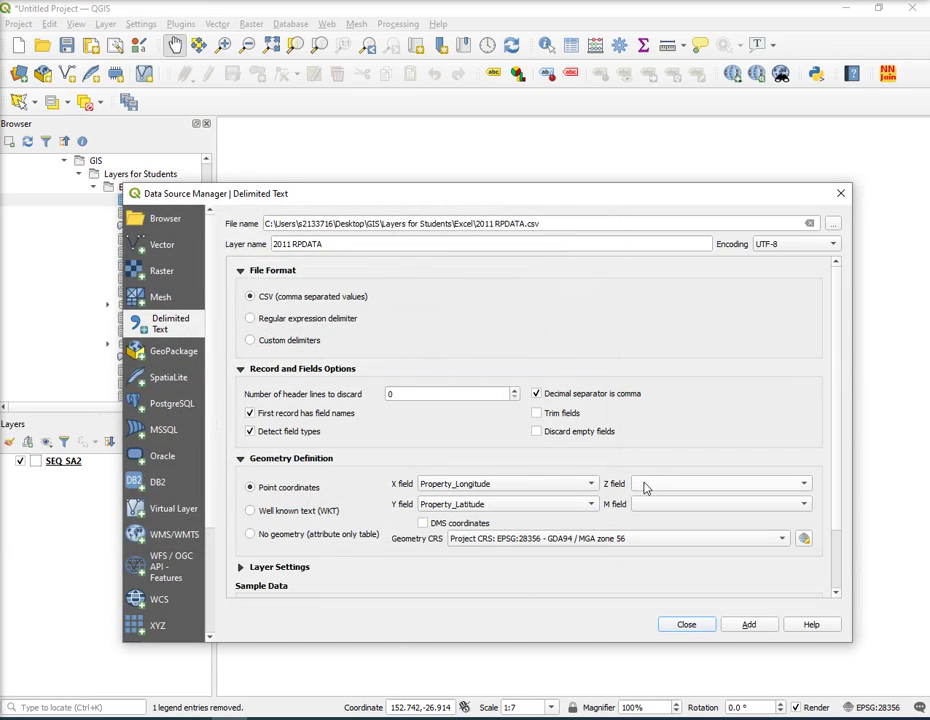
Step: Open the coordinate reference system selector for the geometry CRS and browse the geographic coordinate systems
left_click(779, 541)
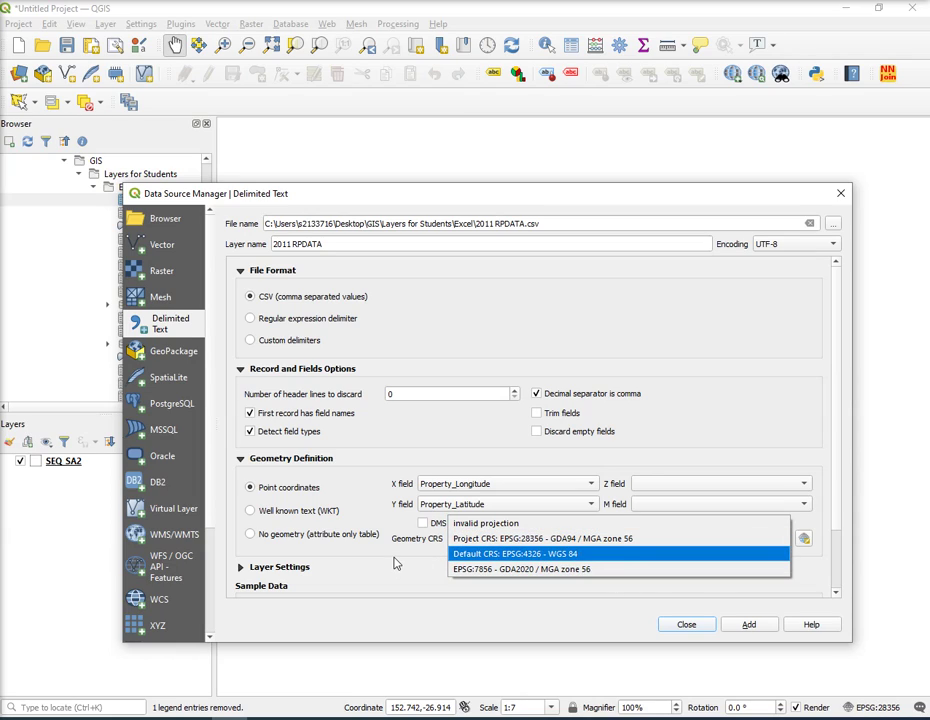
left_click(804, 542)
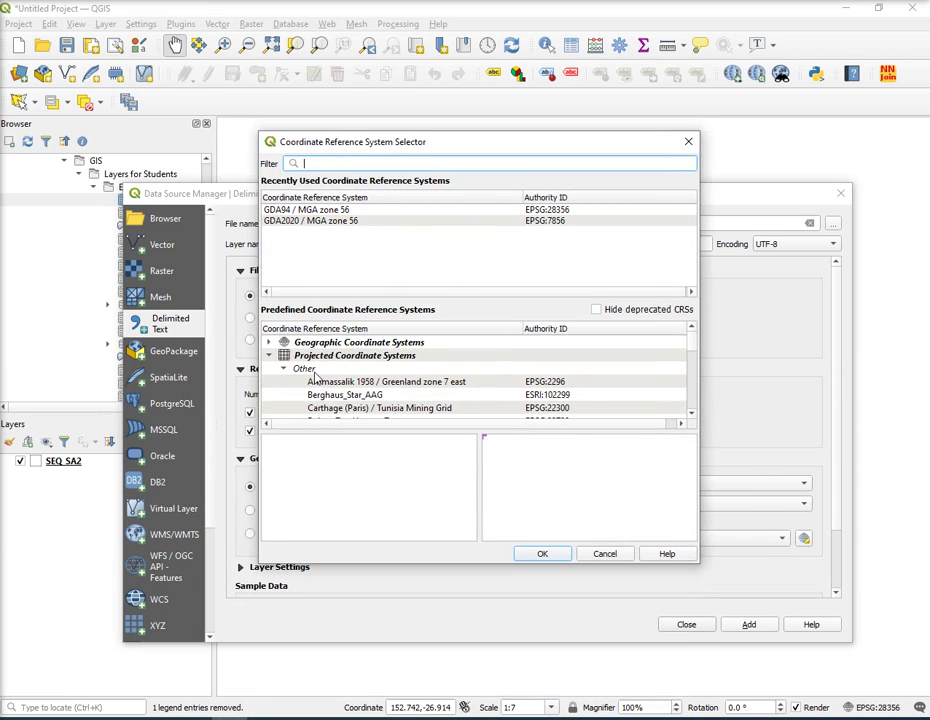
left_click(268, 343)
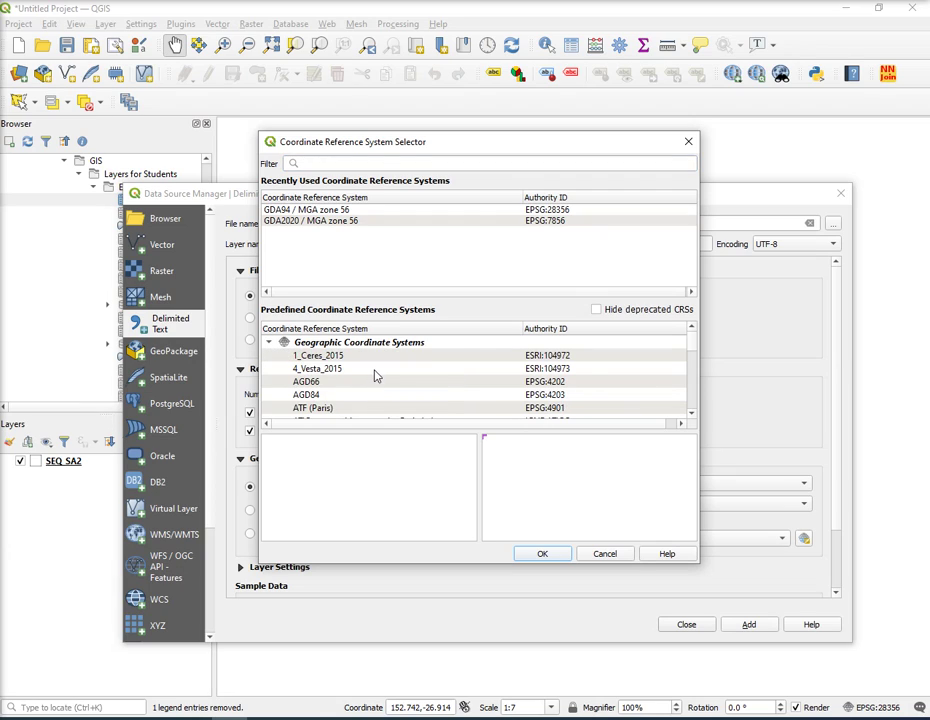
scroll(376, 376, "down", 20)
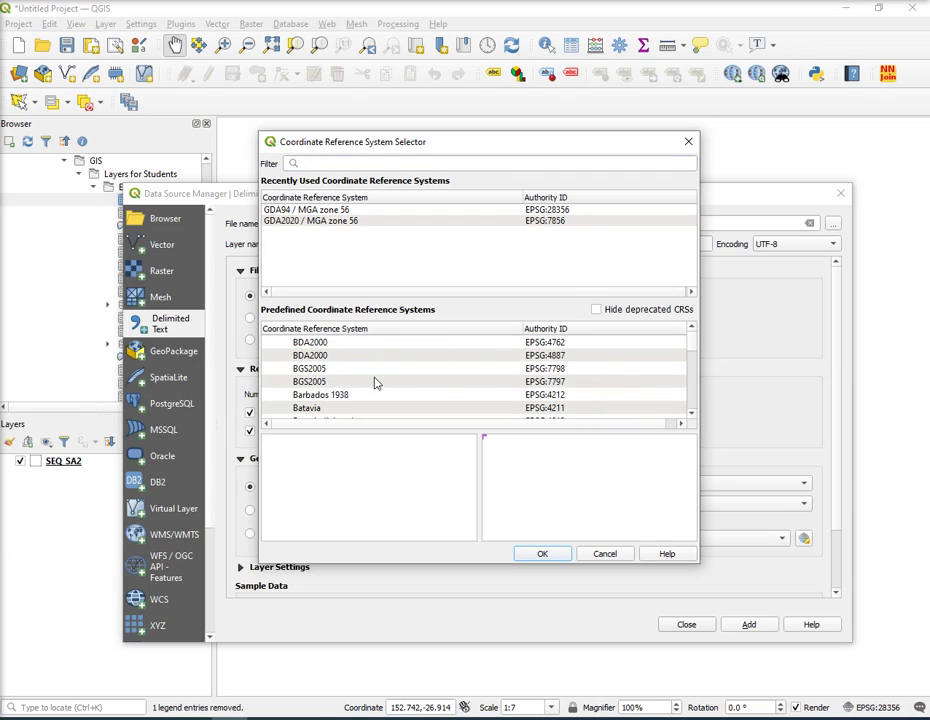
scroll(376, 383, "down", 20)
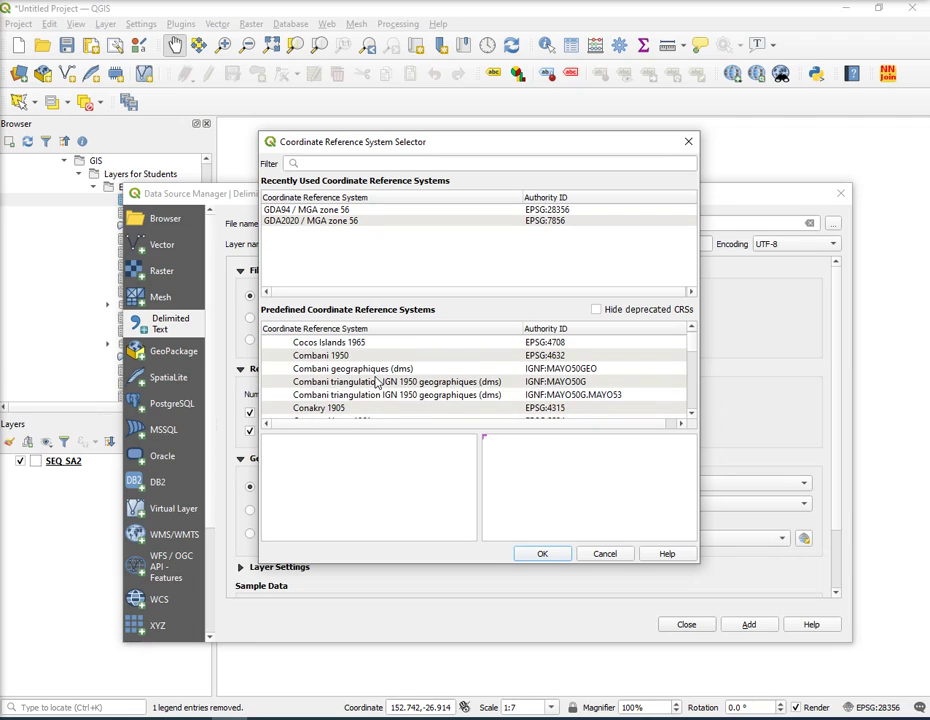
scroll(378, 383, "down", 20)
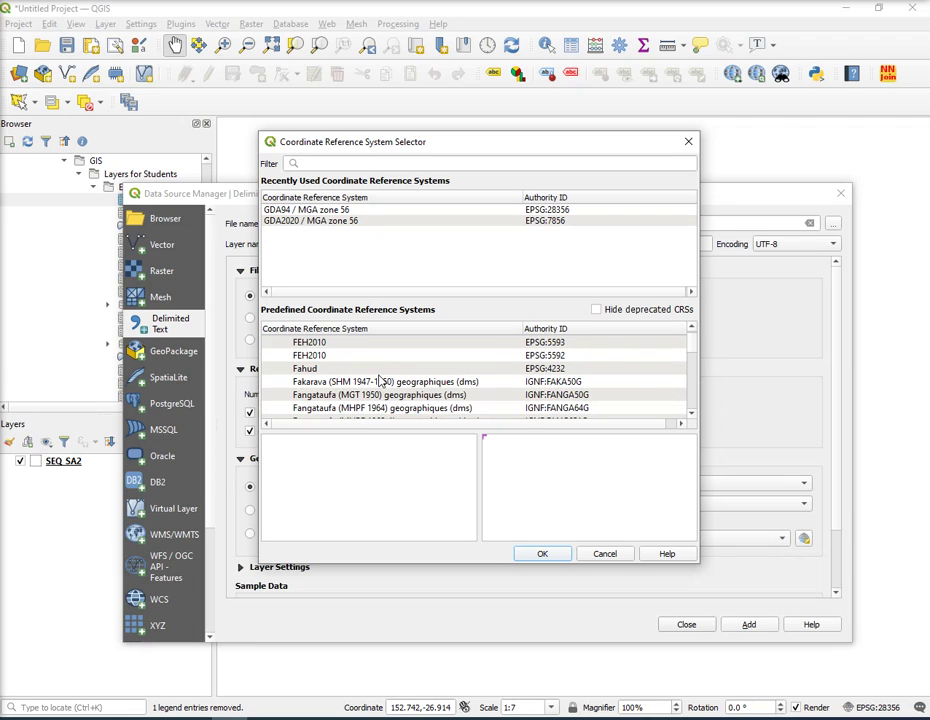
scroll(387, 376, "down", 15)
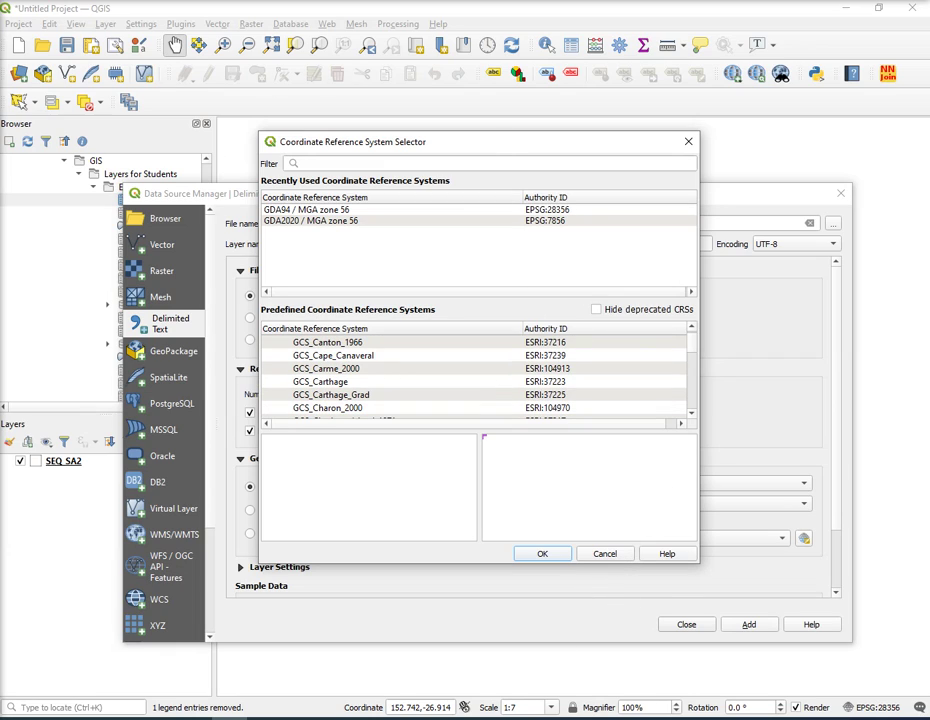
Step: Filter the coordinate reference systems by "Geocentric Datum"
left_click(317, 161)
type("Geo")
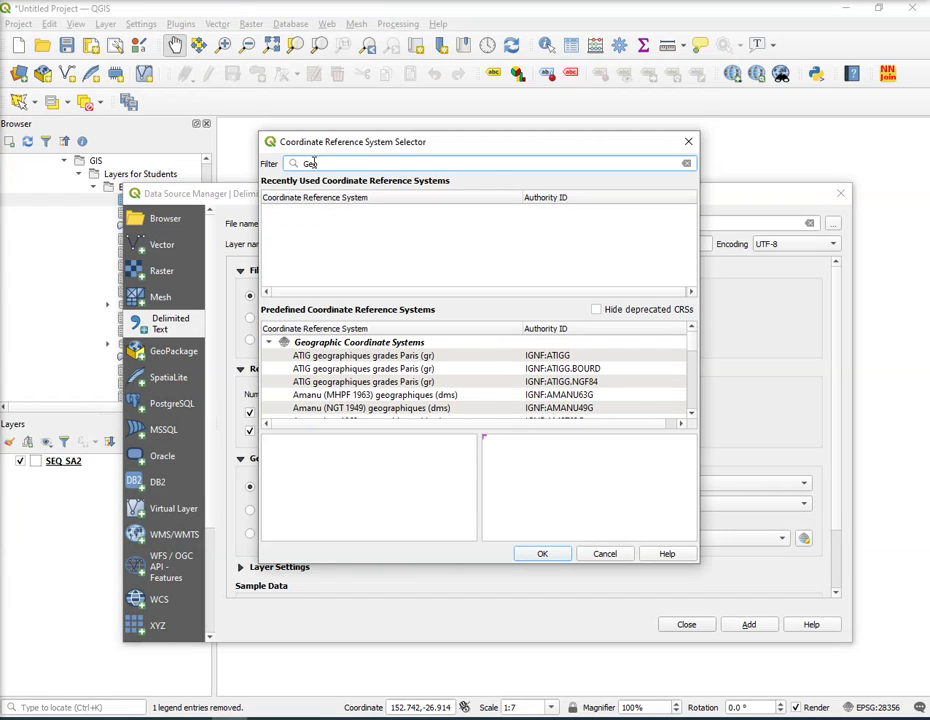
type("centr")
key("BackSpace")
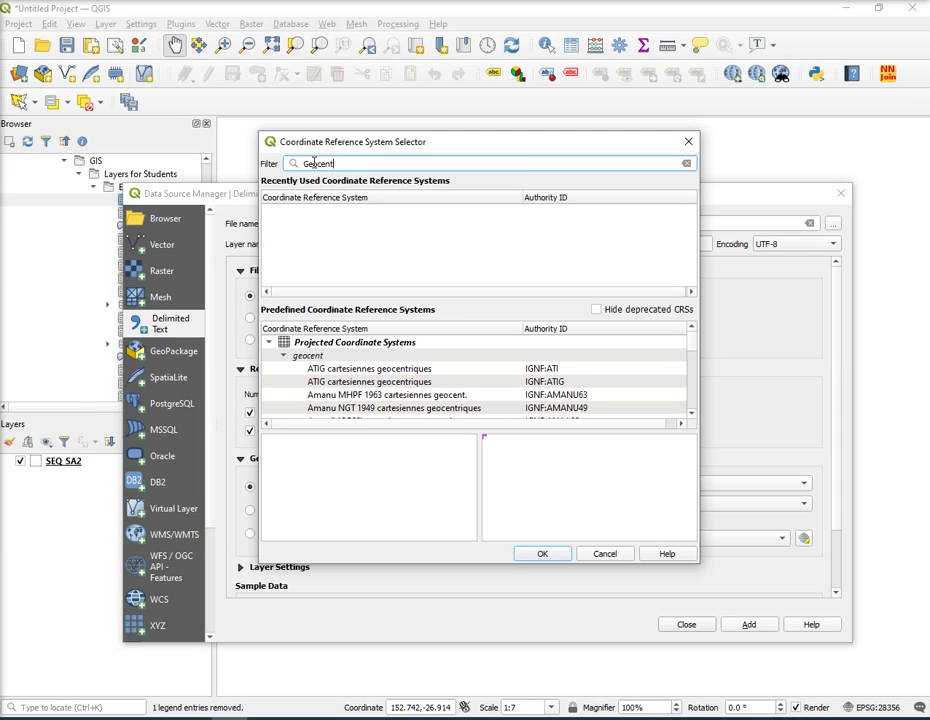
type("ric Datum")
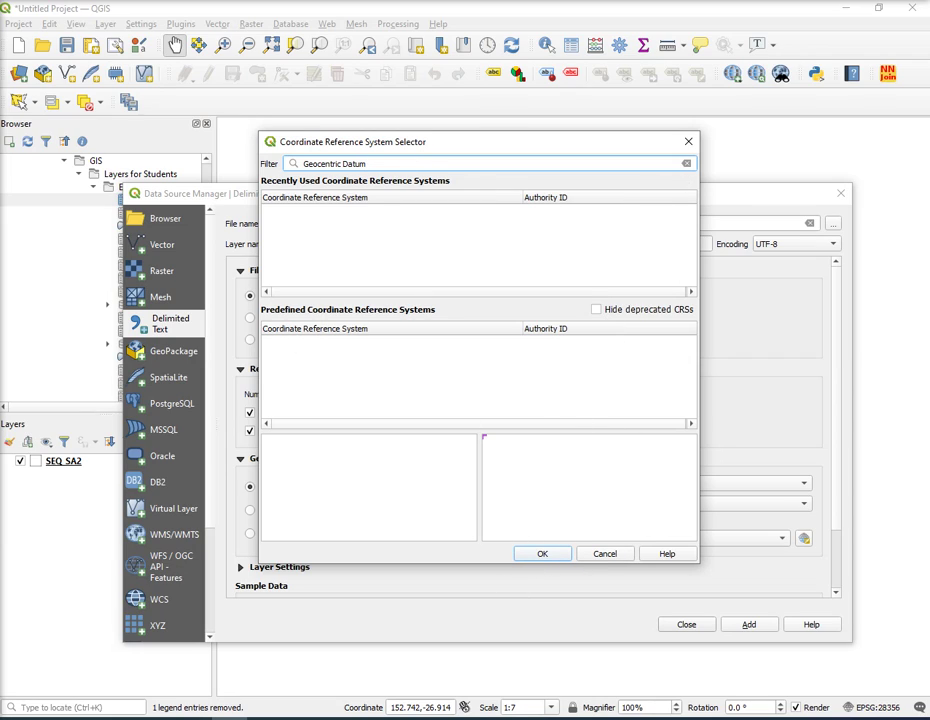
Step: Filter the coordinate reference systems by "GDA" and assign geographic GDA94 (EPSG:4283) as the geometry CRS
key("ctrl+a")
type("GDA")
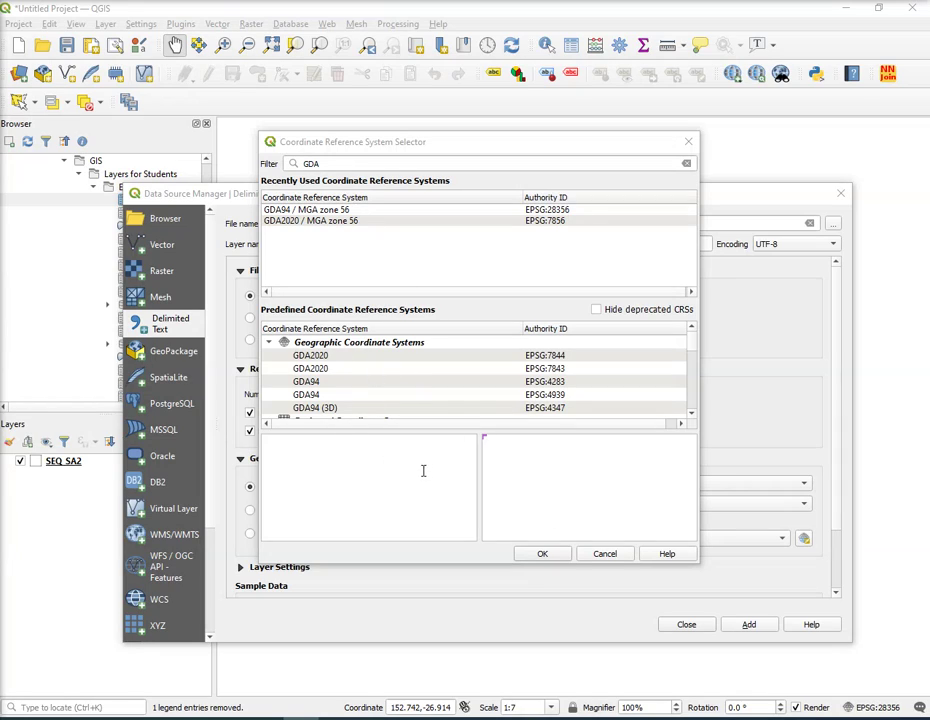
left_click(324, 382)
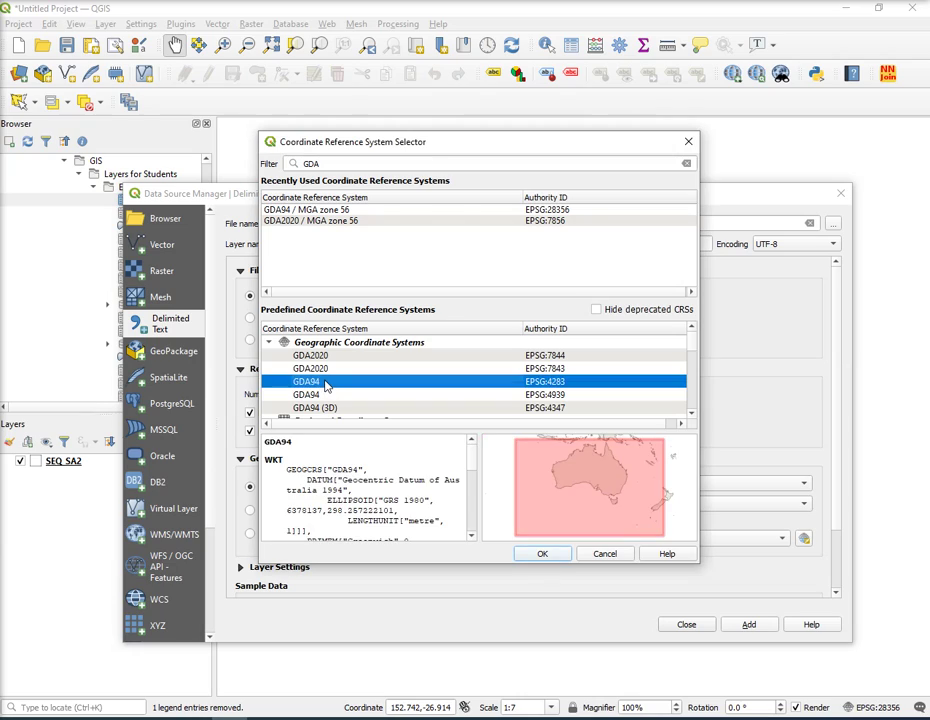
left_click(318, 396)
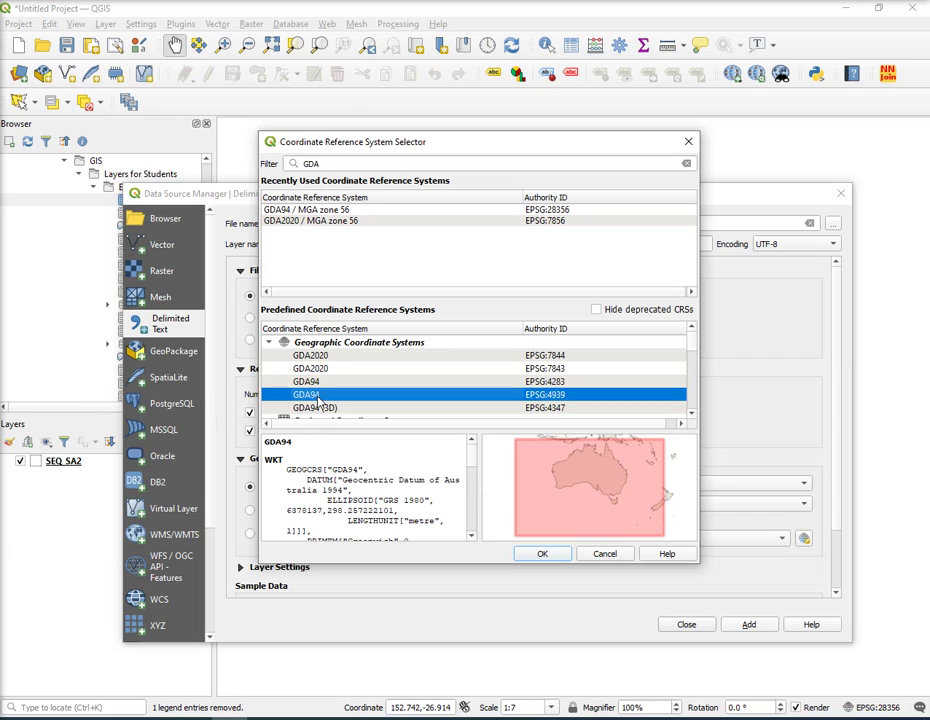
left_click(324, 382)
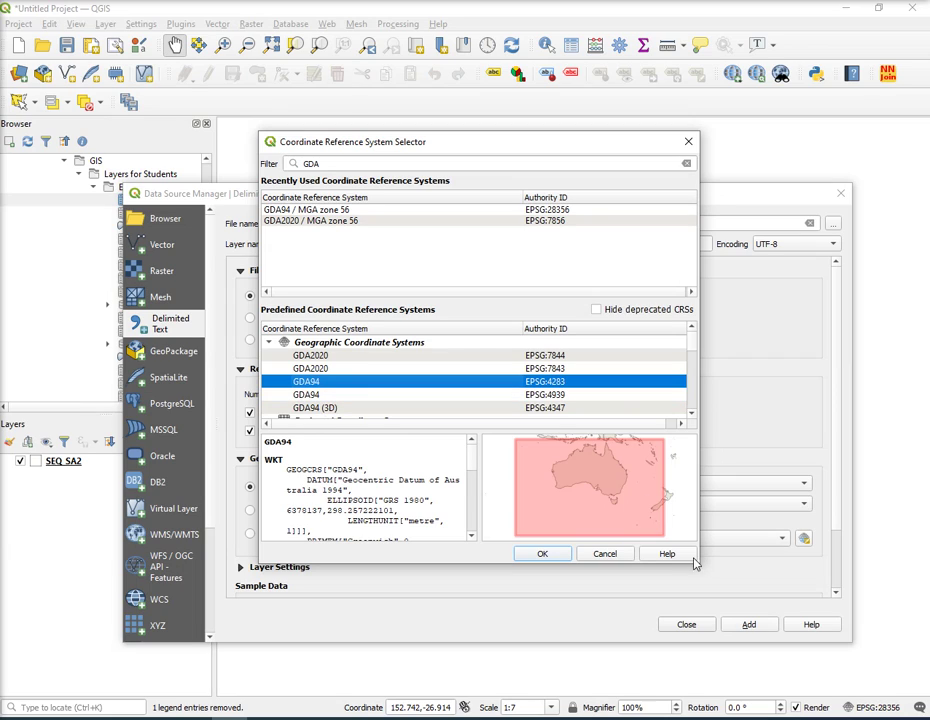
left_click(542, 554)
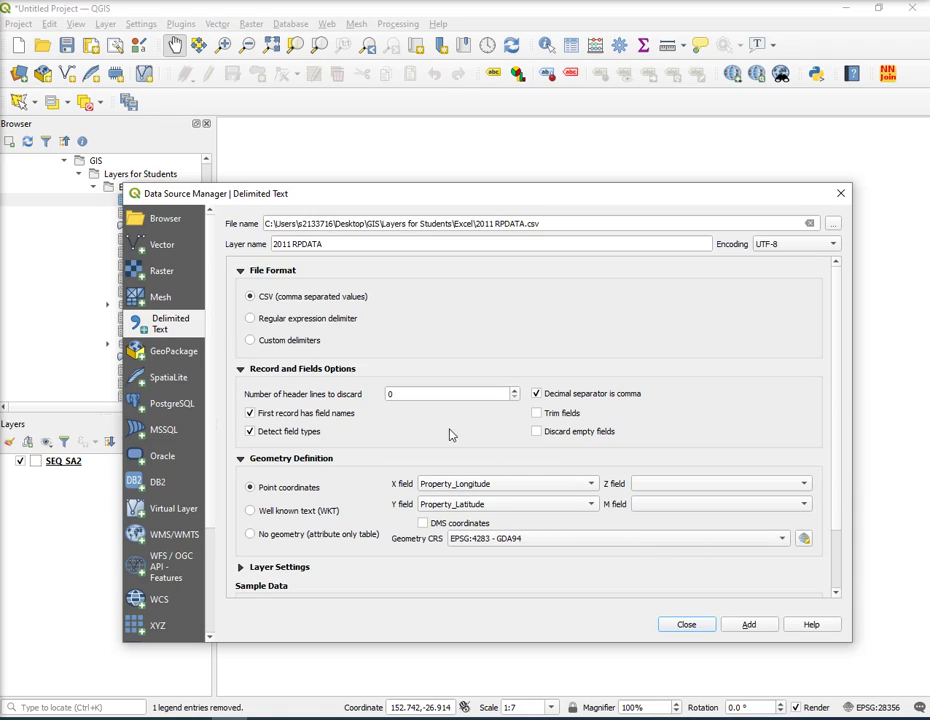
Step: Add the configured 2011 RPDATA point layer to the map, close the import dialog, and zoom to the layer
left_click(757, 627)
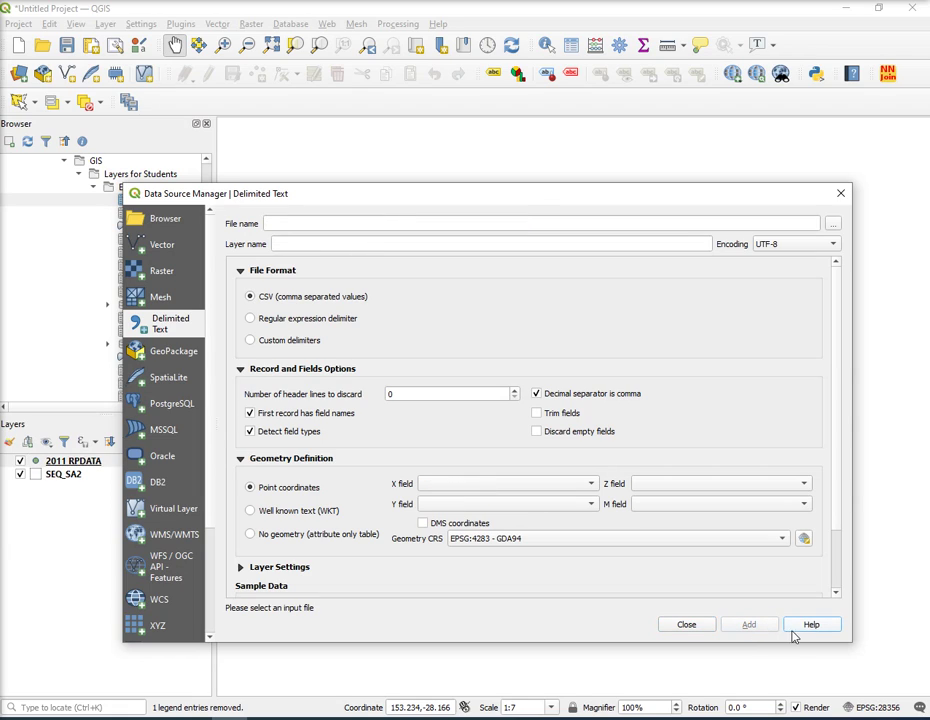
left_click(700, 624)
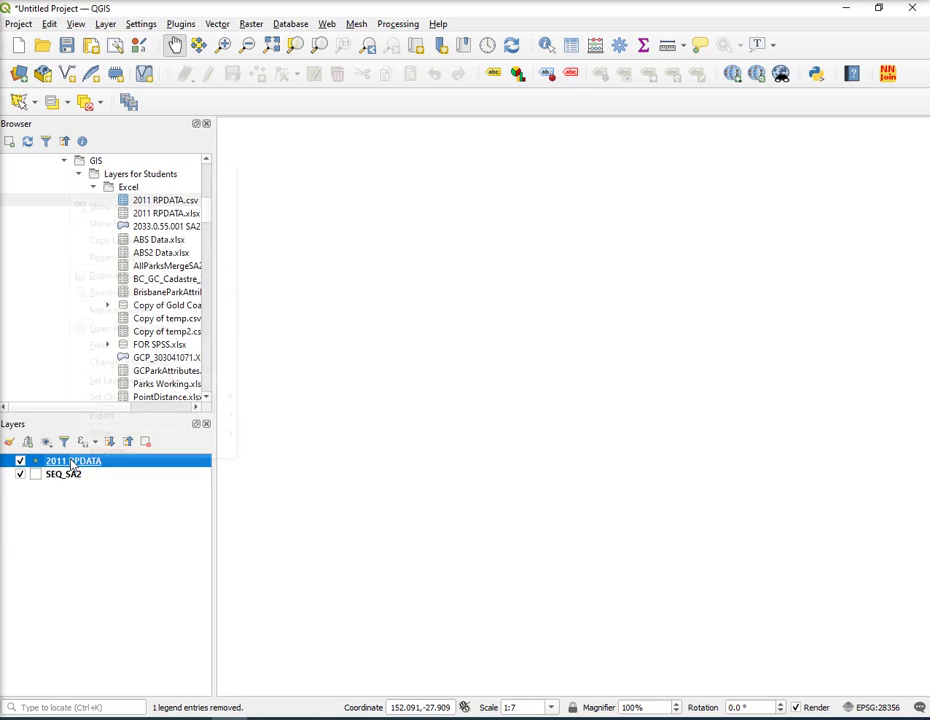
right_click(68, 461)
left_click(125, 175)
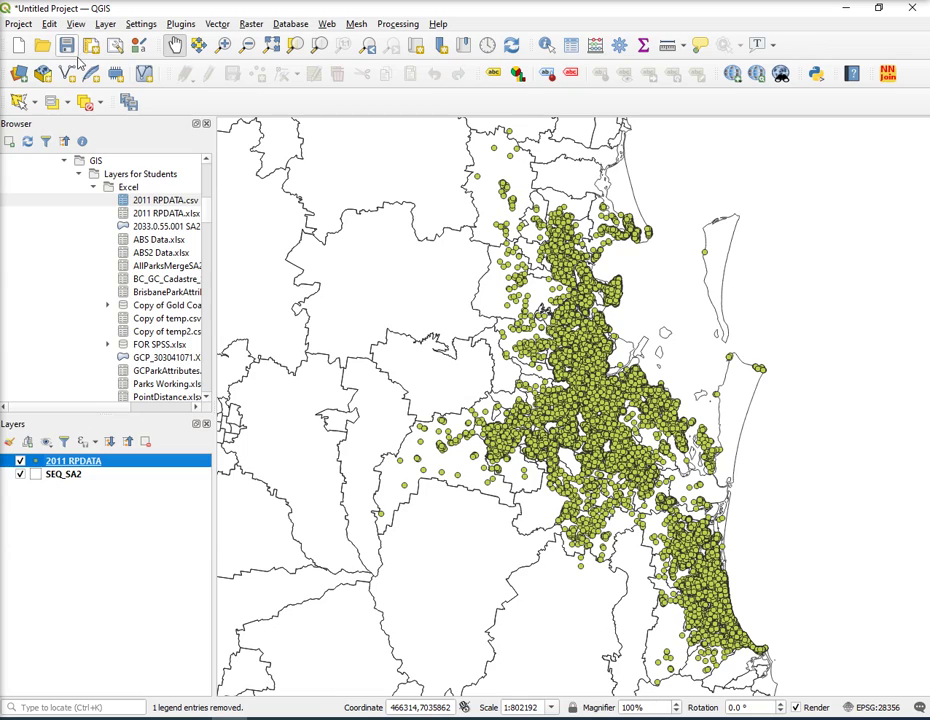
right_click(84, 468)
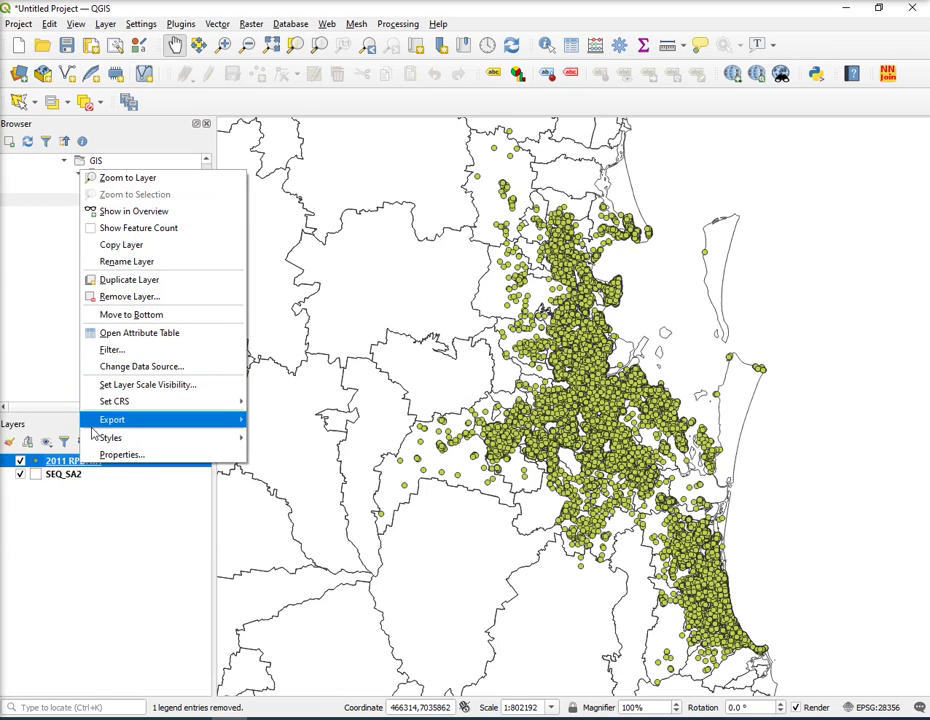
mouse_move(120, 430)
left_click(290, 420)
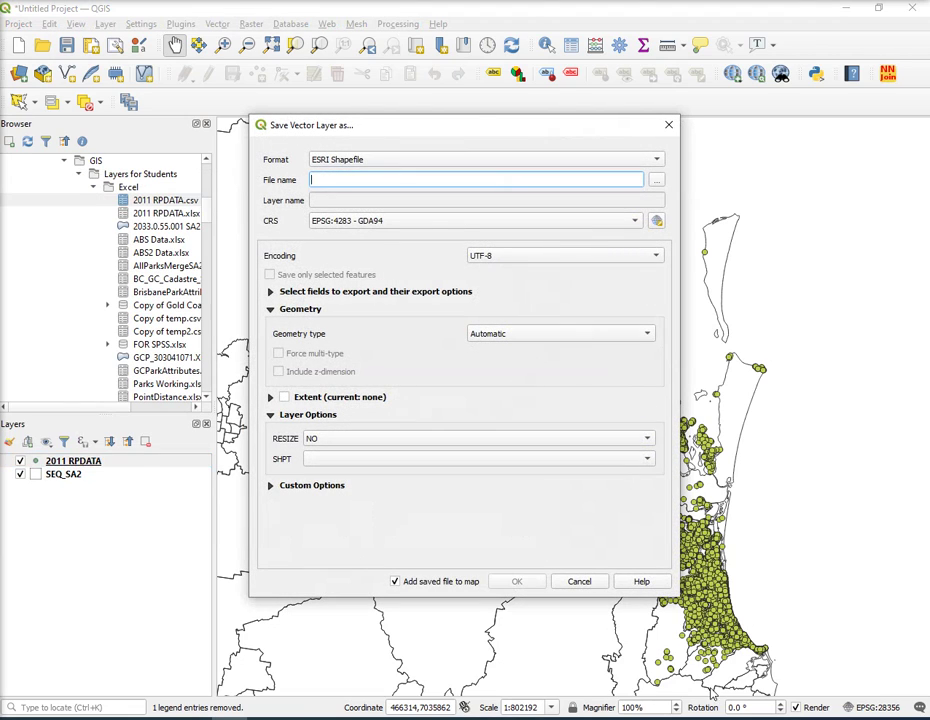
left_click(580, 582)
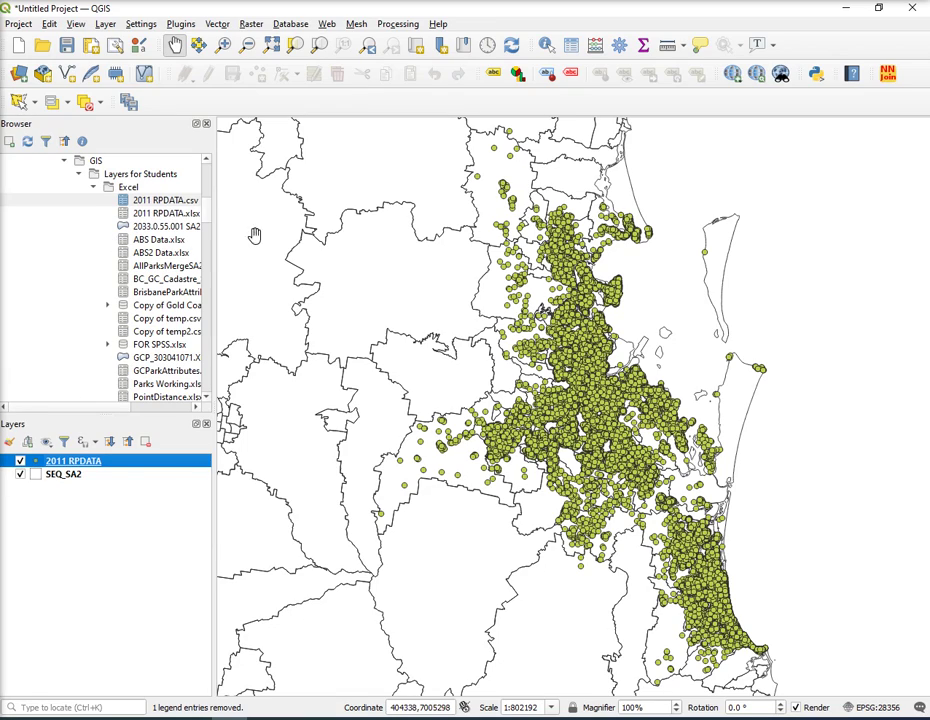
Step: Open the delimited text layer import and load testing.csv from the Excel folder as the input file
left_click(106, 24)
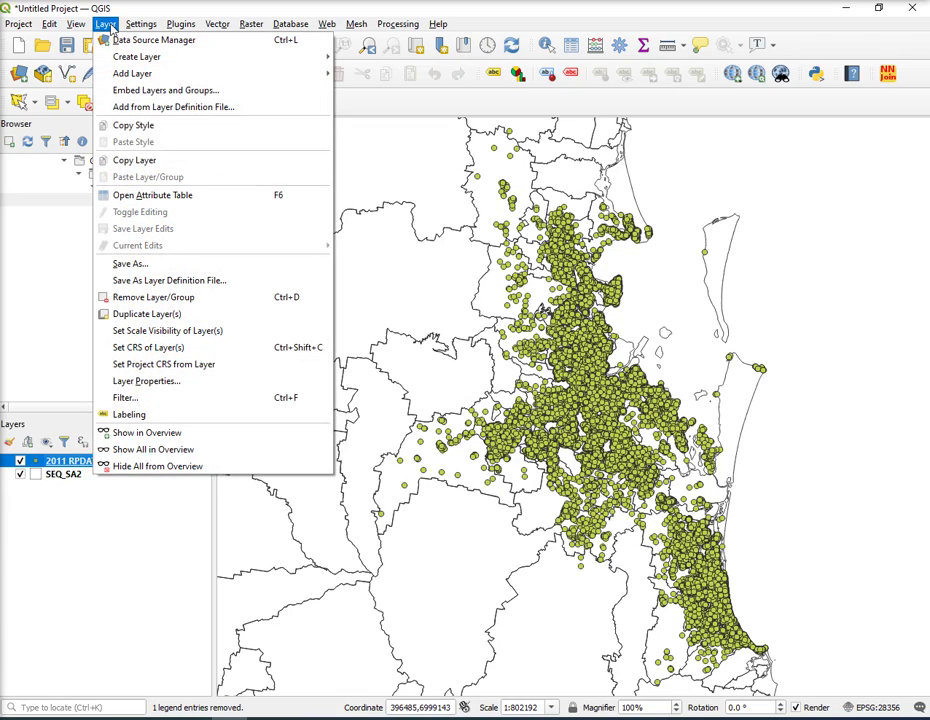
mouse_move(318, 73)
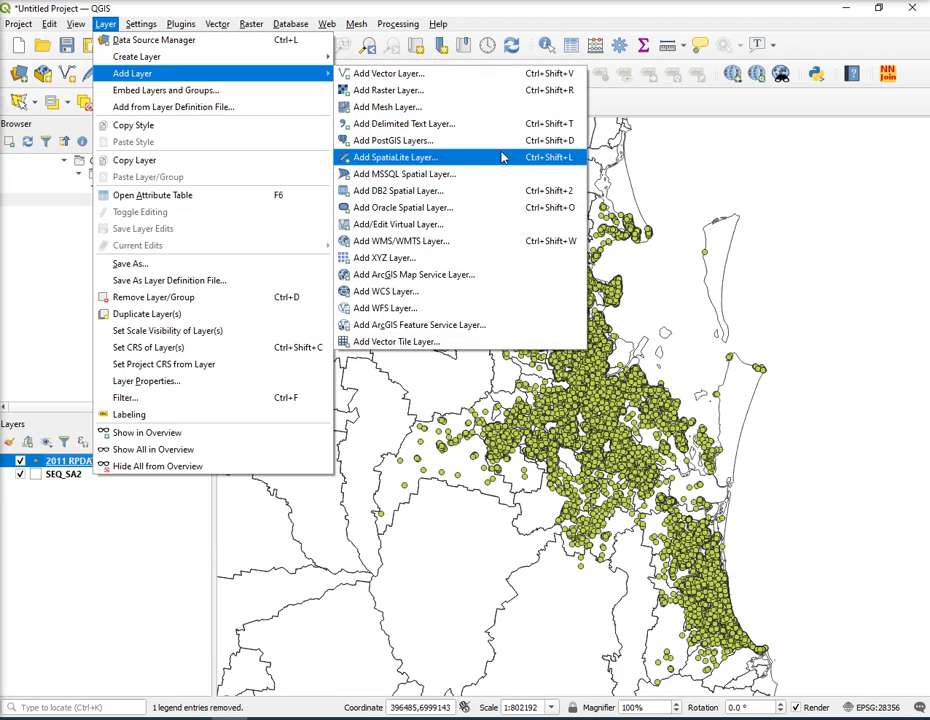
left_click(472, 124)
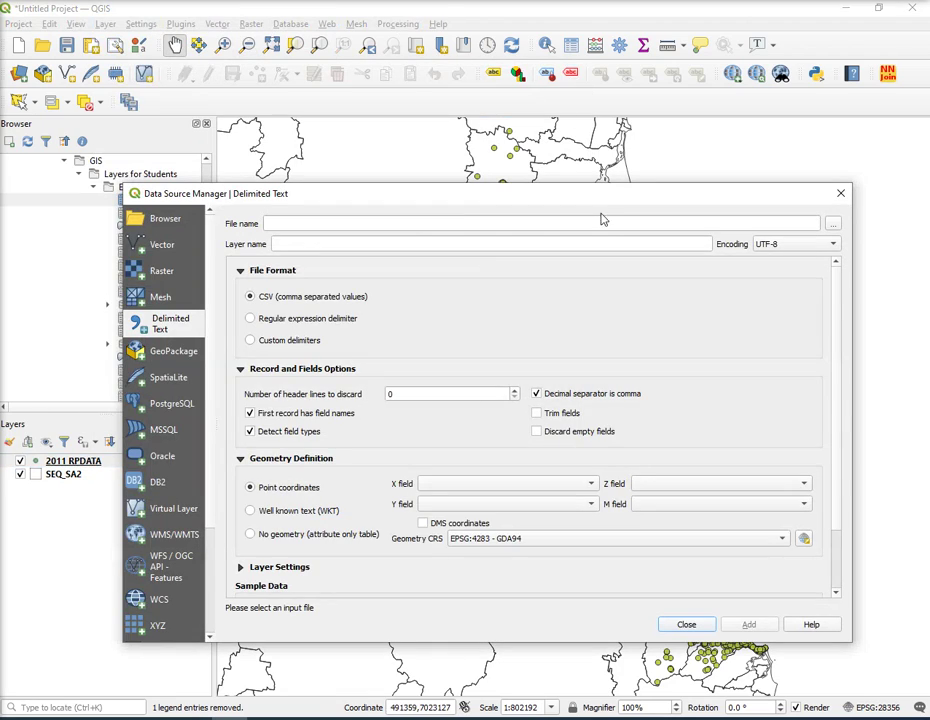
left_click(833, 224)
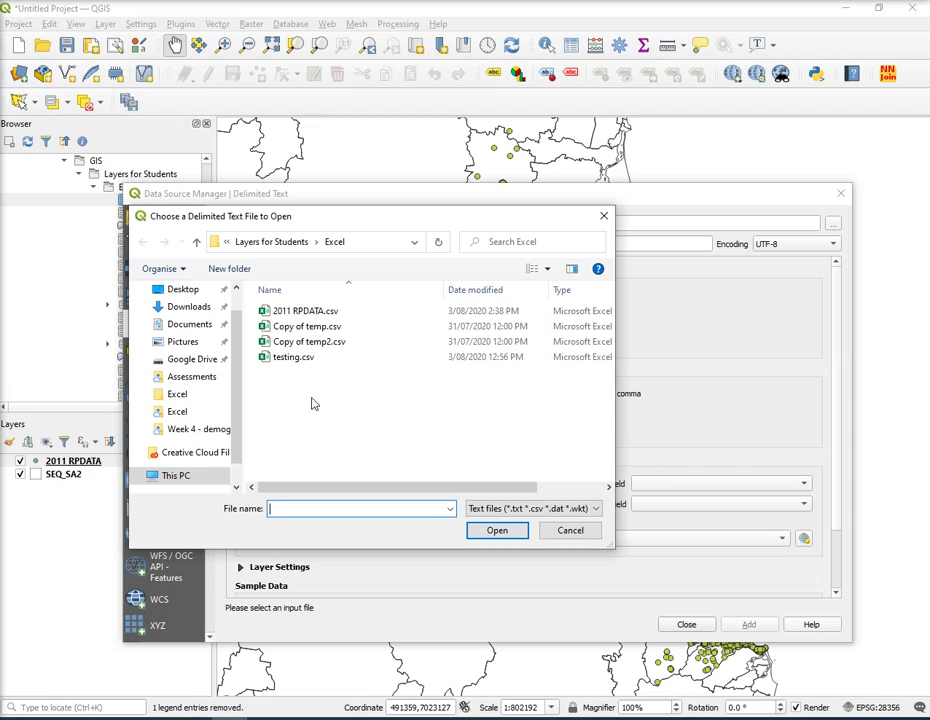
left_click(290, 359)
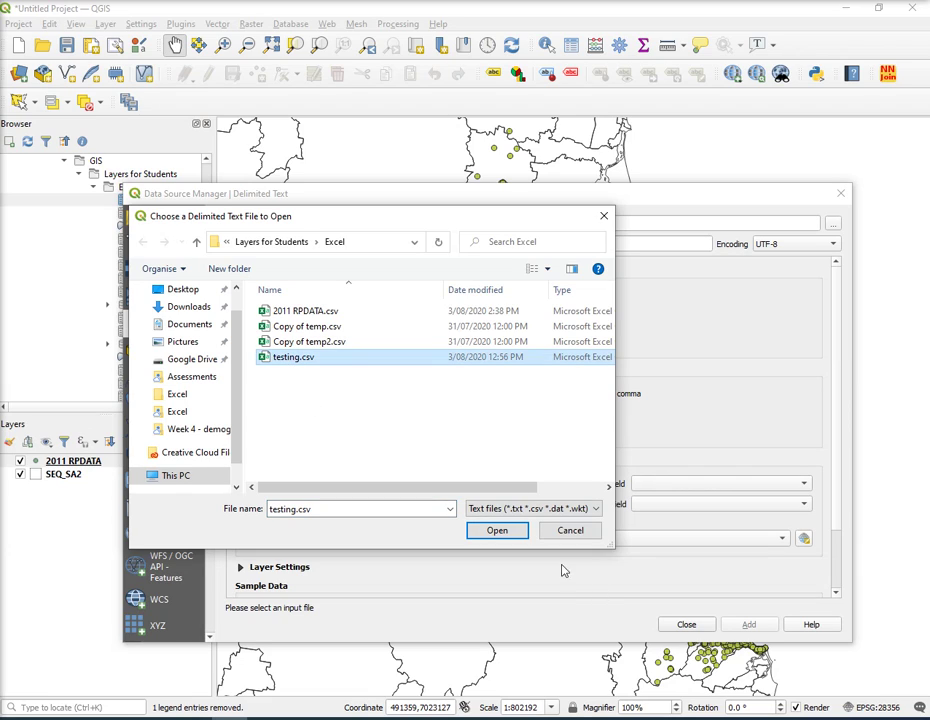
left_click(500, 532)
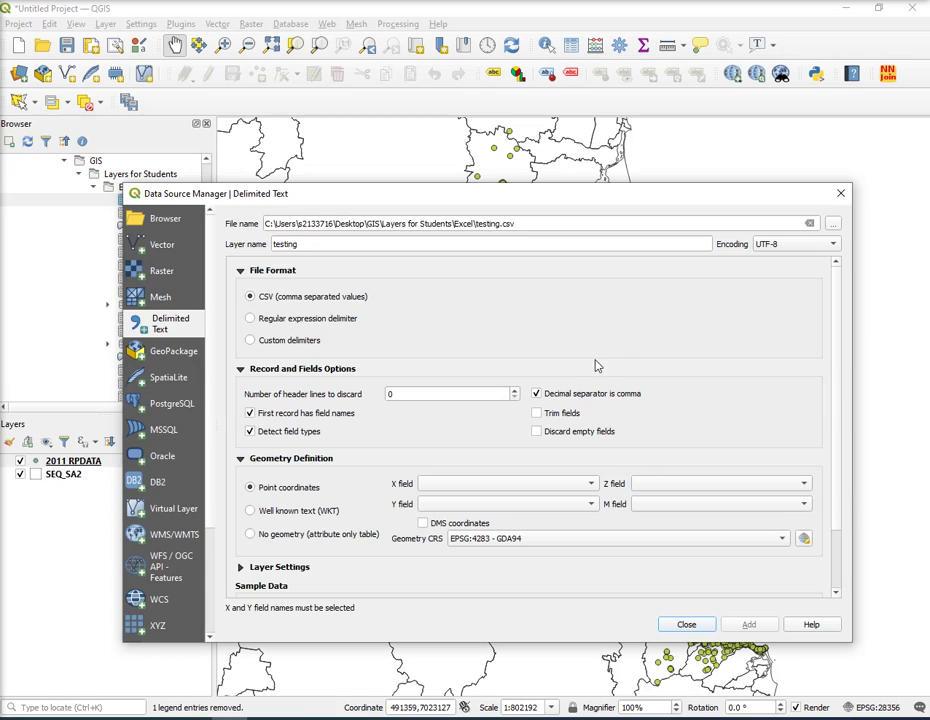
Step: Set the geometry CRS to the project CRS EPSG:28356 - GDA94 / MGA zone 56, and set the geometry definition to no geometry
scroll(647, 375, "down", 2)
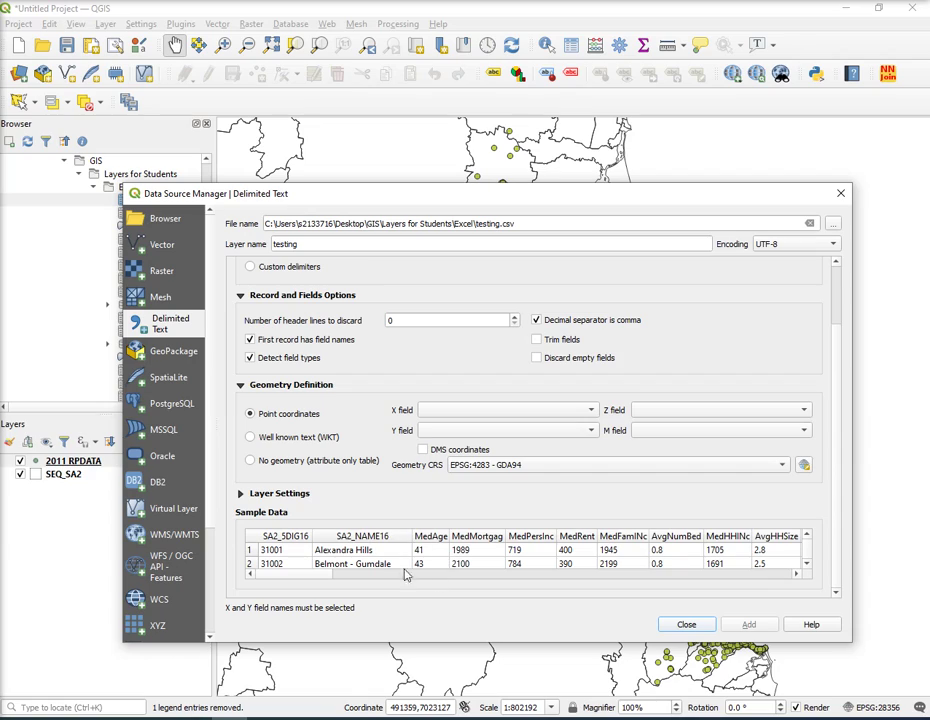
left_click(559, 466)
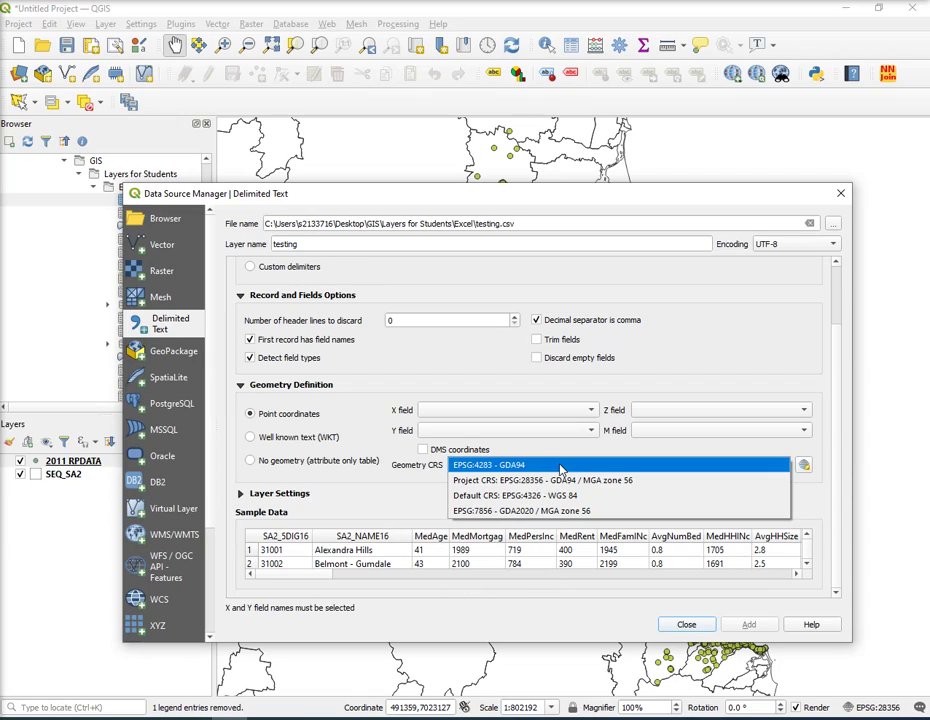
left_click(583, 480)
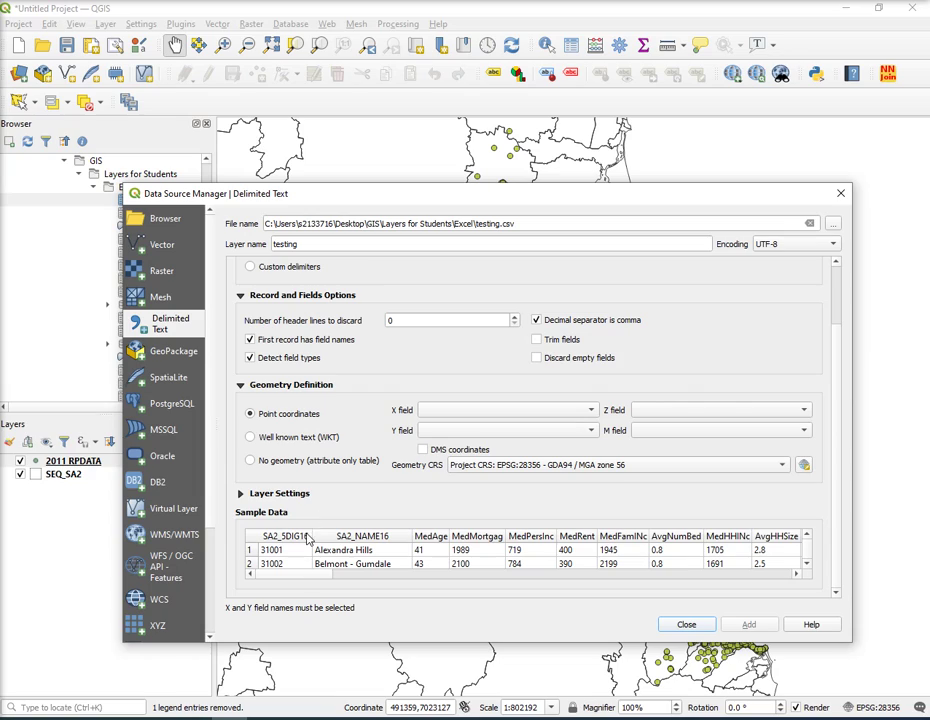
left_click(251, 437)
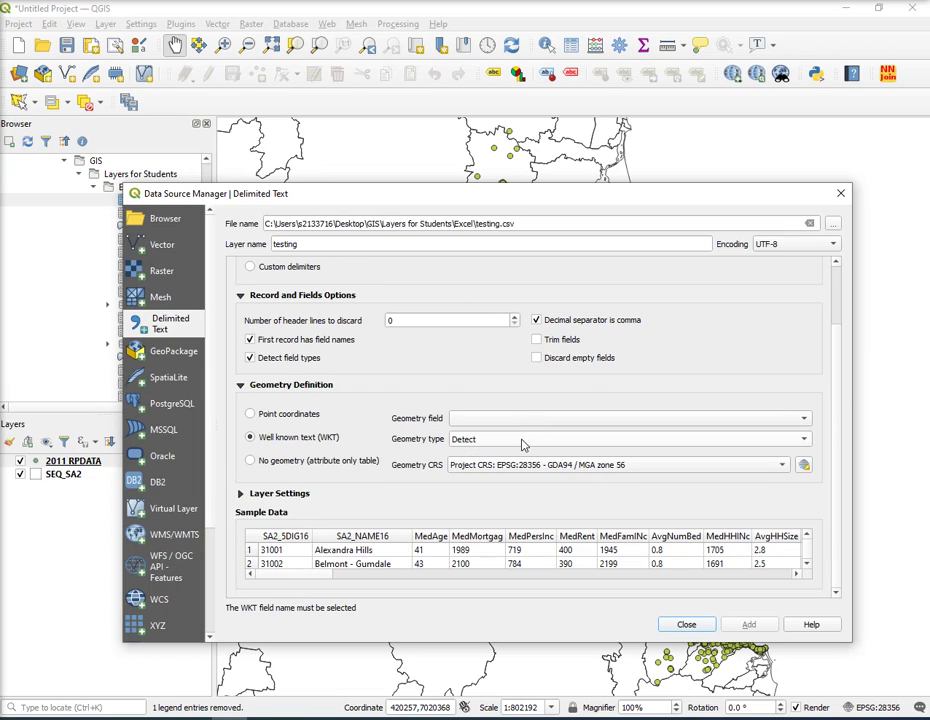
left_click(251, 460)
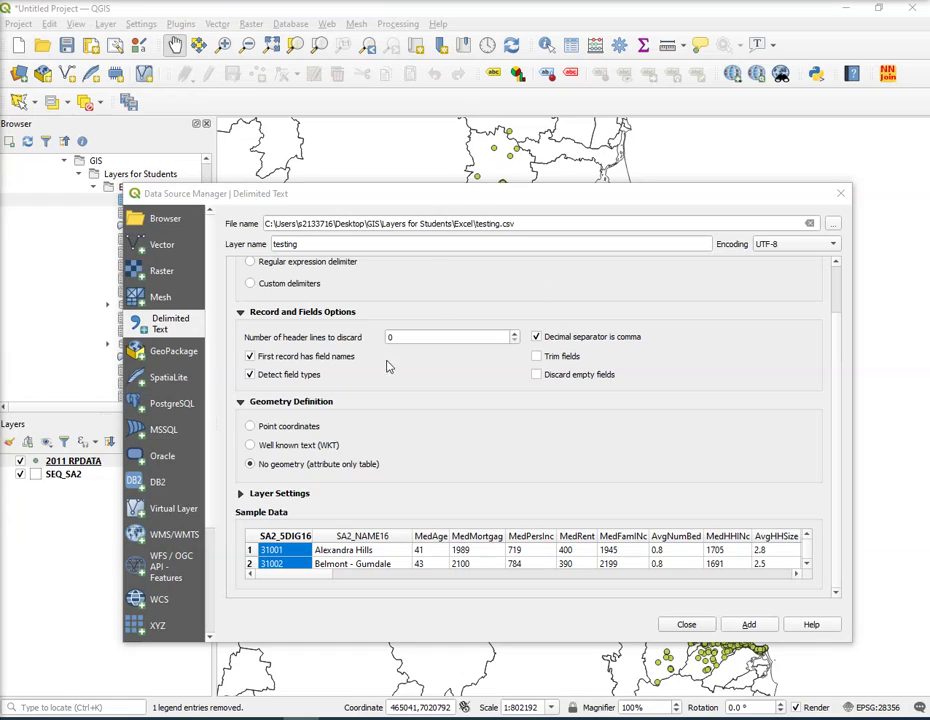
Step: Review the import settings and compare the point coordinates and well known text geometry options for testing.csv
scroll(509, 363, "up", 2)
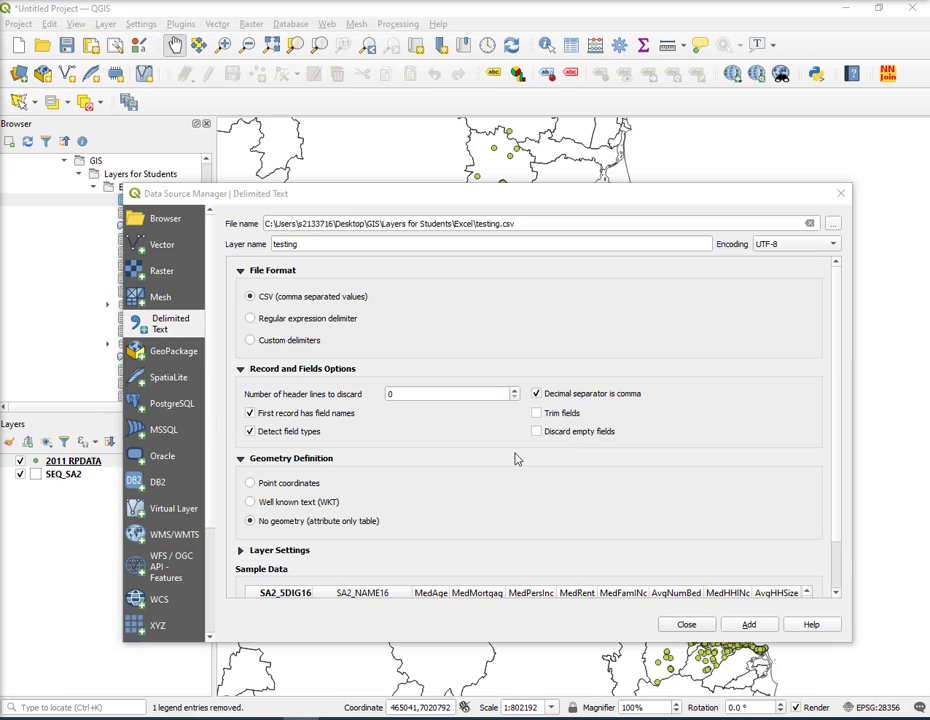
scroll(432, 450, "down", 1)
scroll(432, 450, "down", 1)
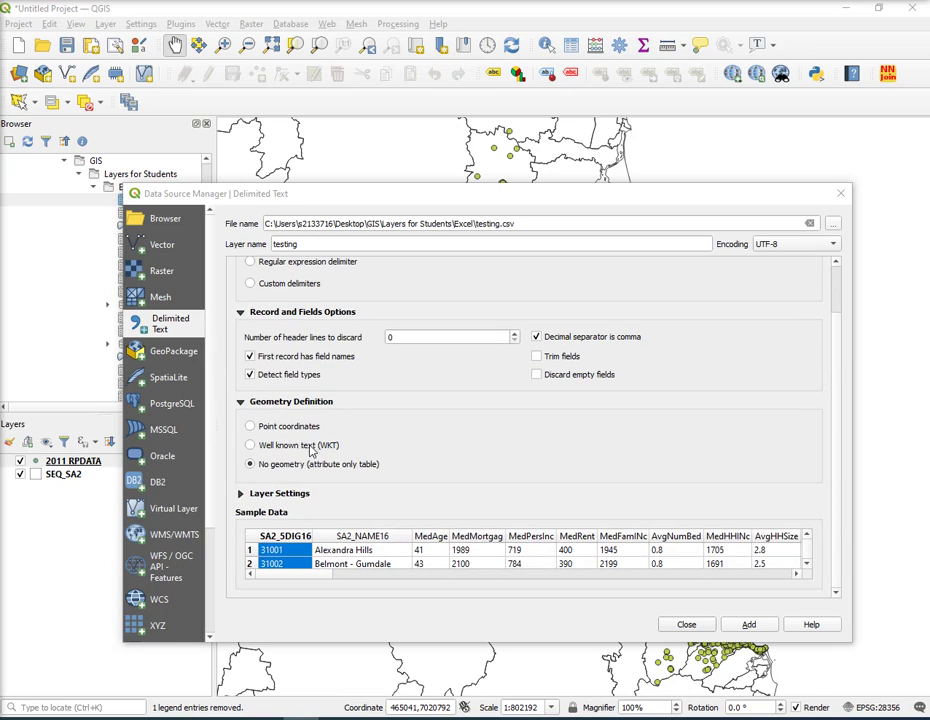
left_click(289, 428)
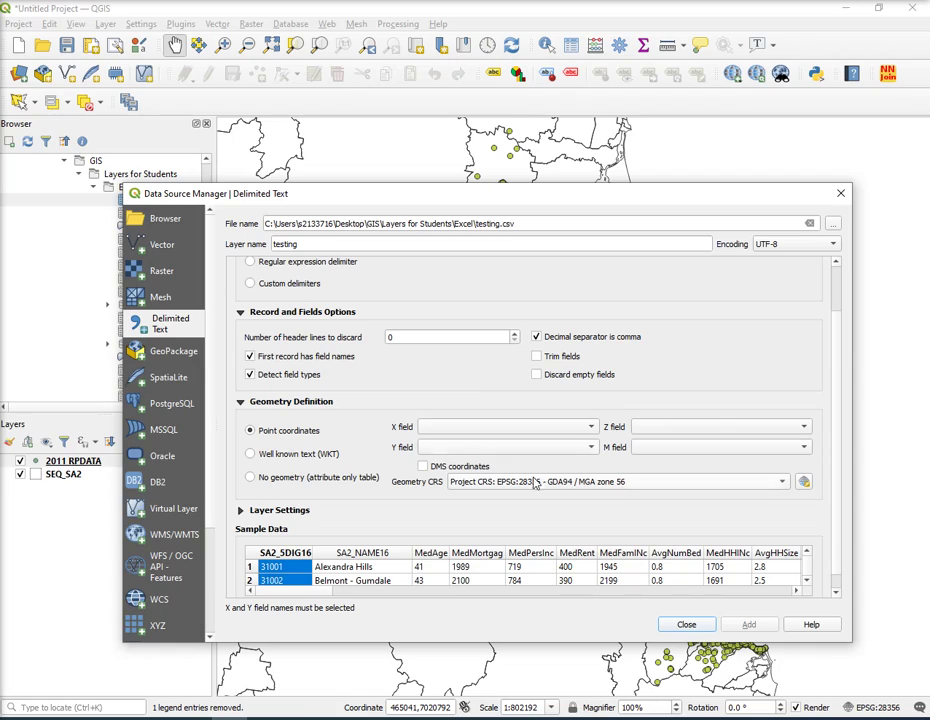
left_click(300, 454)
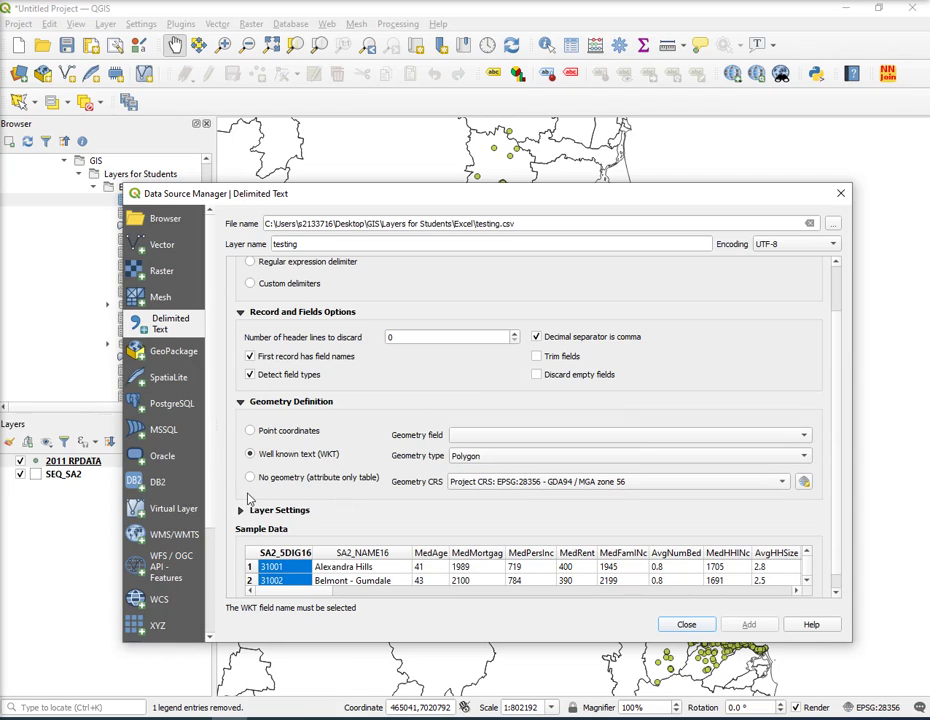
Step: Define testing.csv as an attribute-only table without geometry, add it to the project, and close the import dialog
left_click(300, 478)
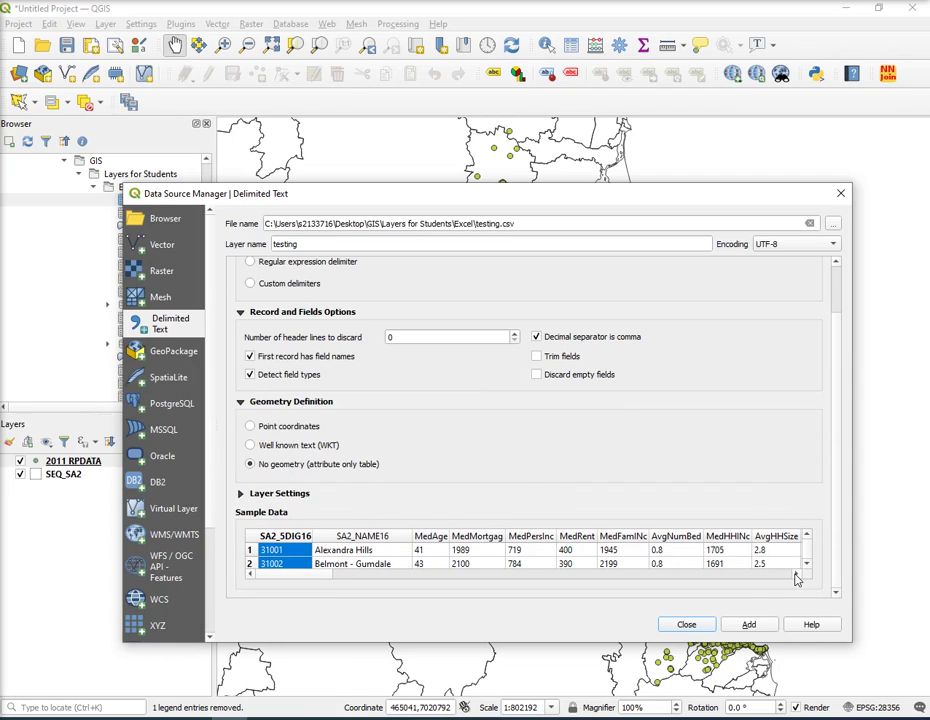
left_click(759, 624)
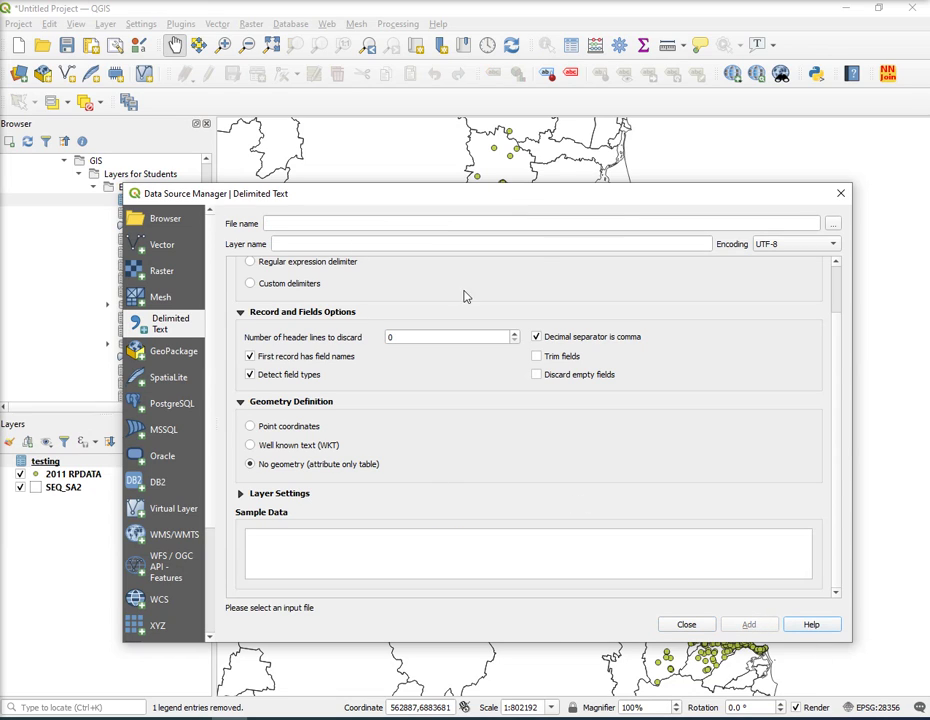
left_click(841, 193)
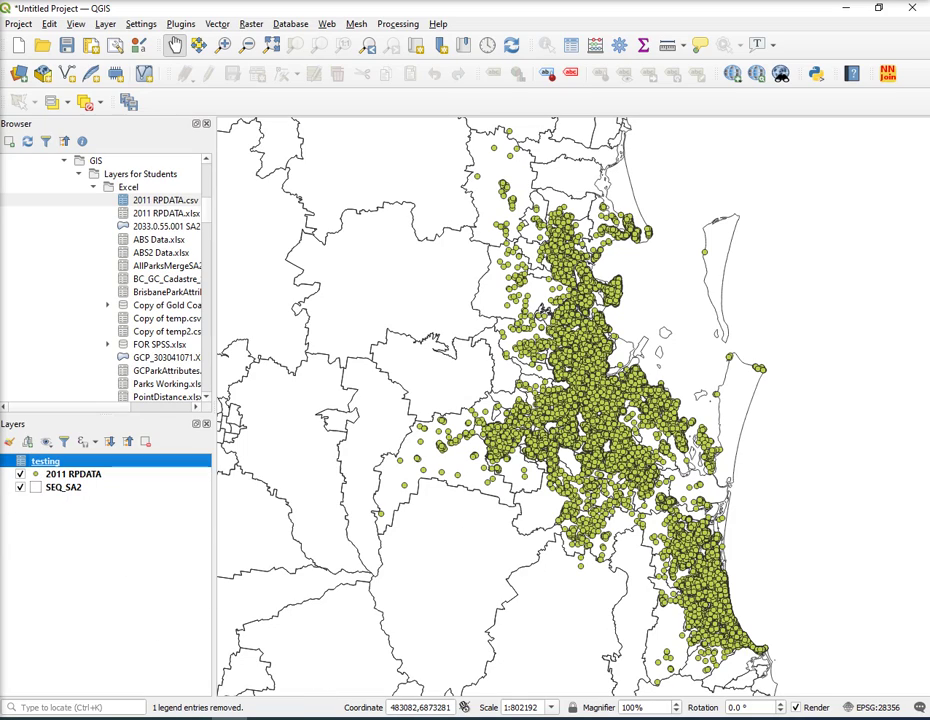
Step: Open the join settings of the SEQ_SA2 layer and start a new join with testing as the join layer
left_click(55, 512)
right_click(60, 490)
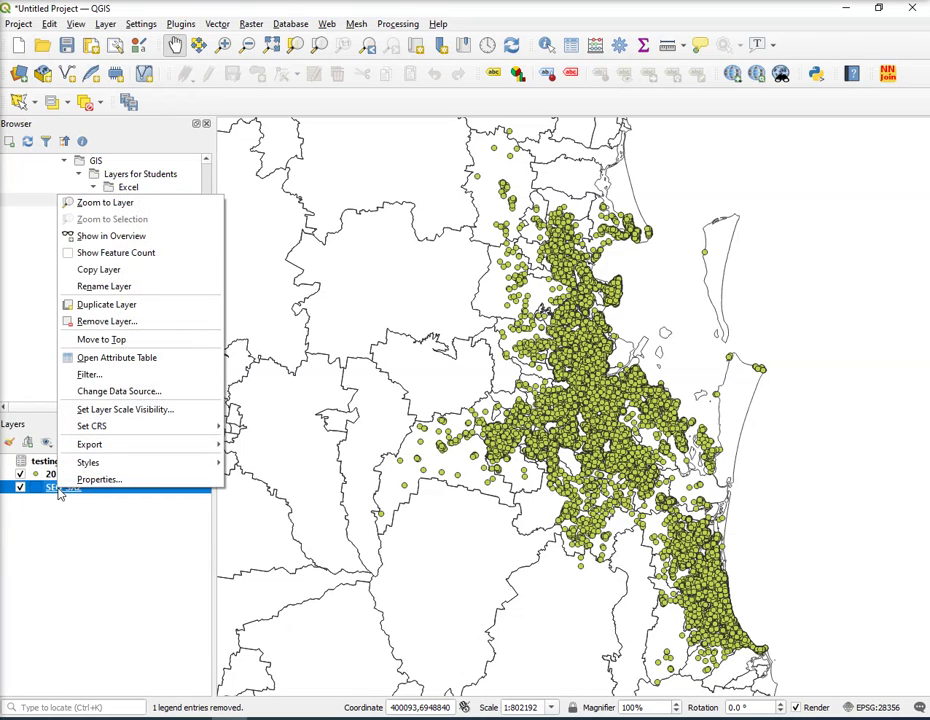
left_click(108, 481)
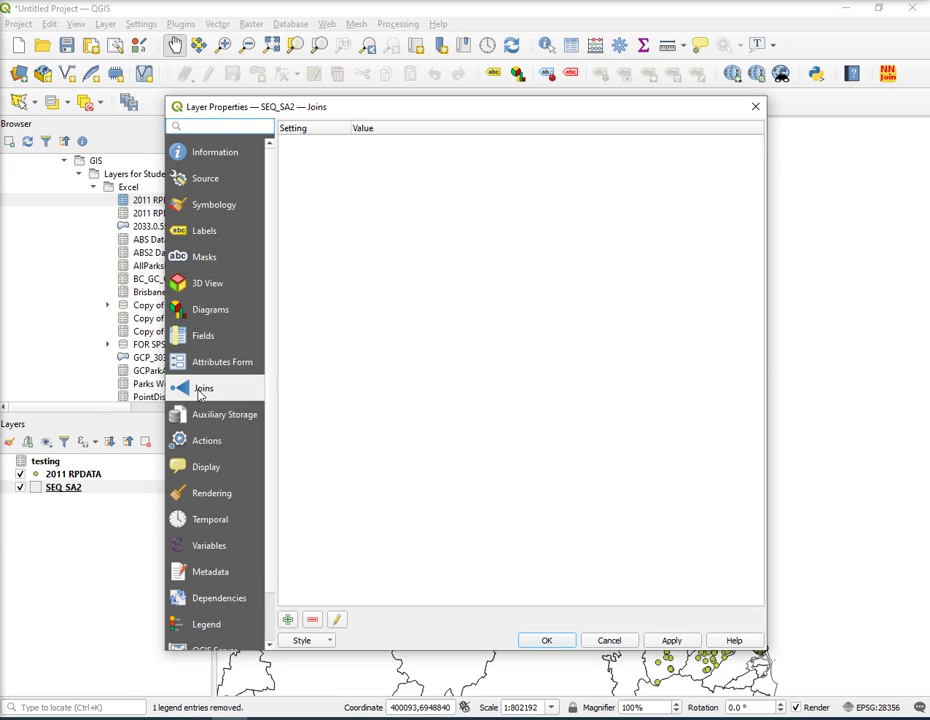
left_click(287, 620)
left_click(590, 171)
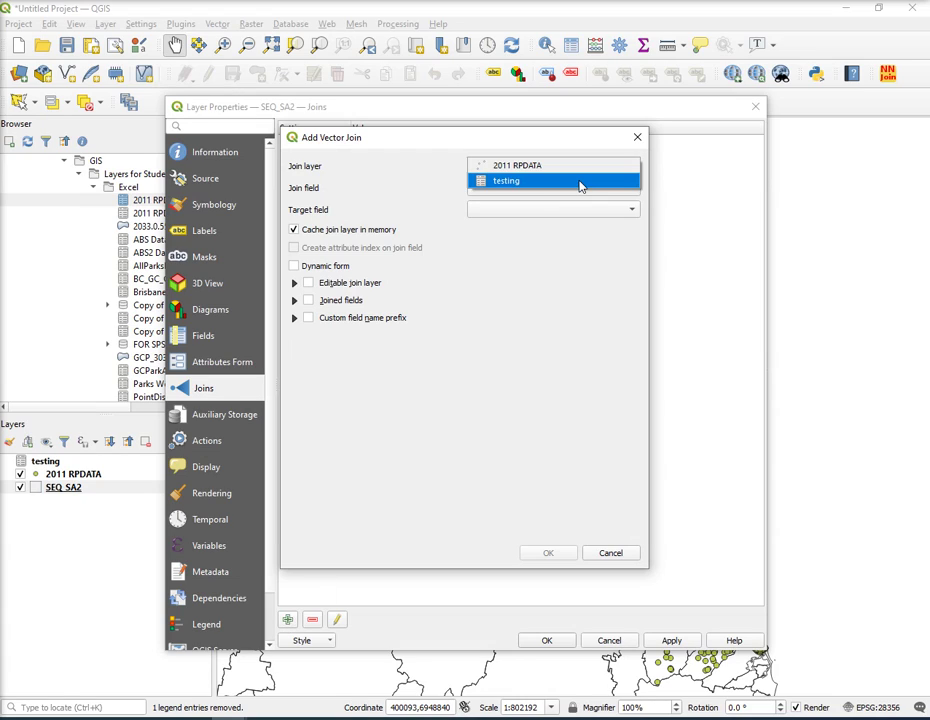
left_click(578, 185)
Step: Use SA2_NAME16 as both the join field and the target field, and apply the join to the SEQ_SA2 layer
left_click(622, 191)
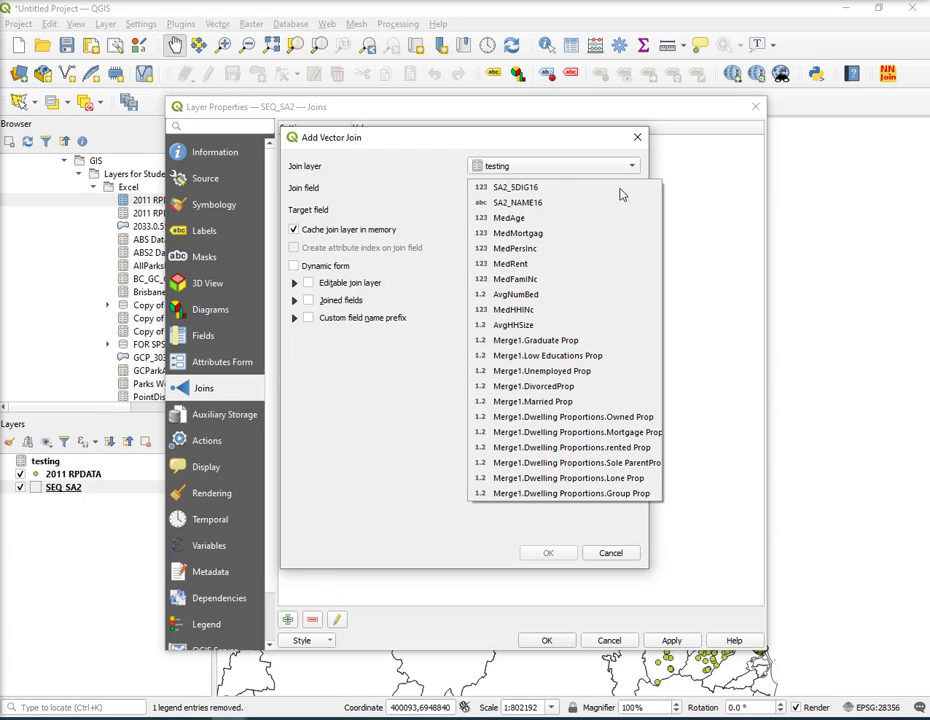
left_click(556, 208)
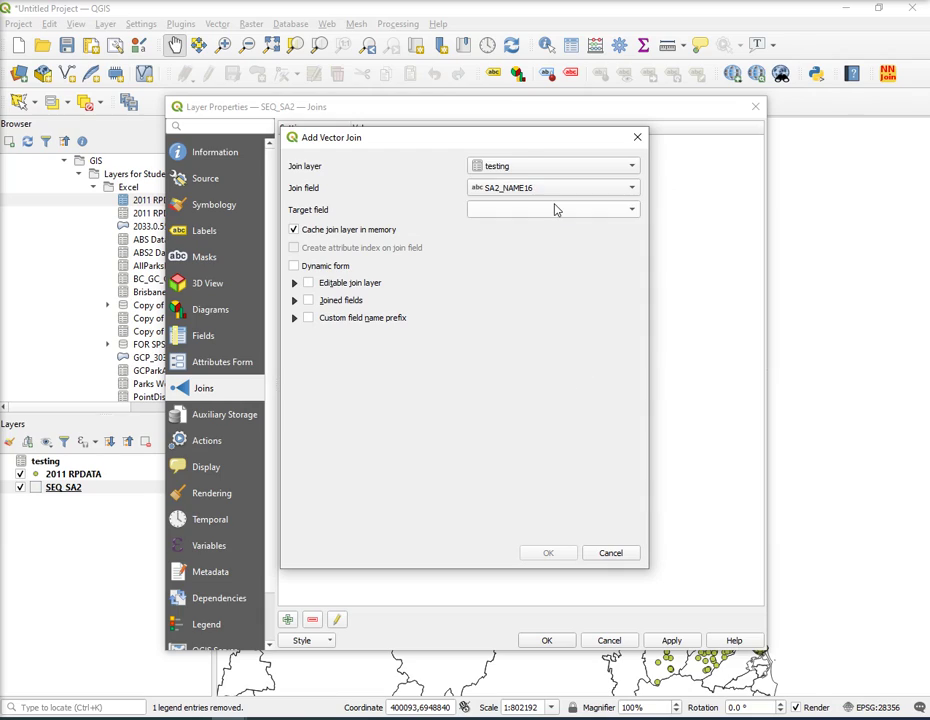
left_click(630, 211)
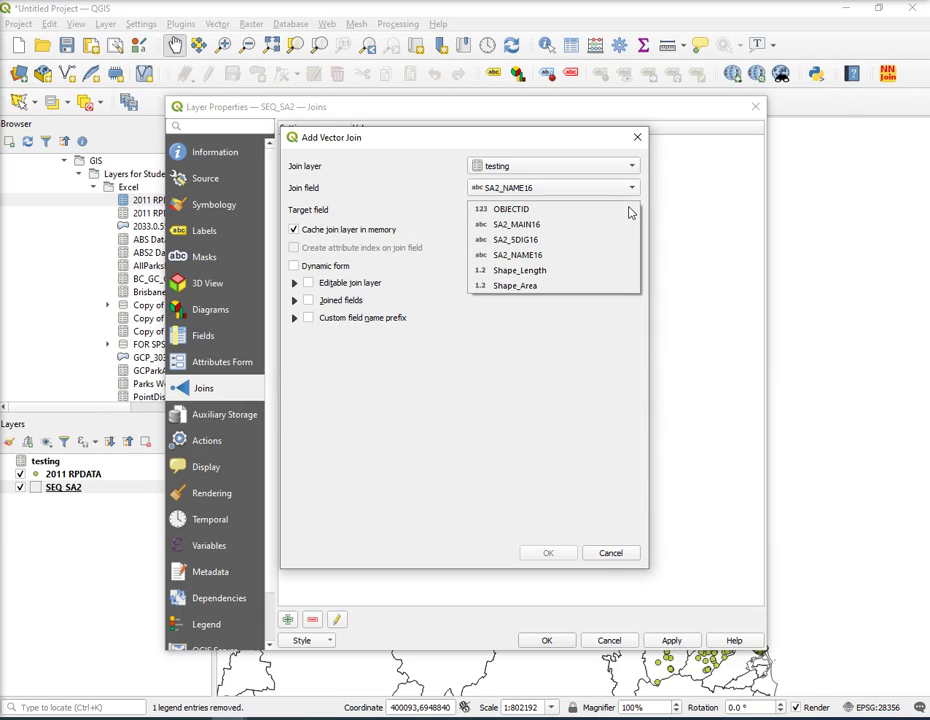
left_click(541, 257)
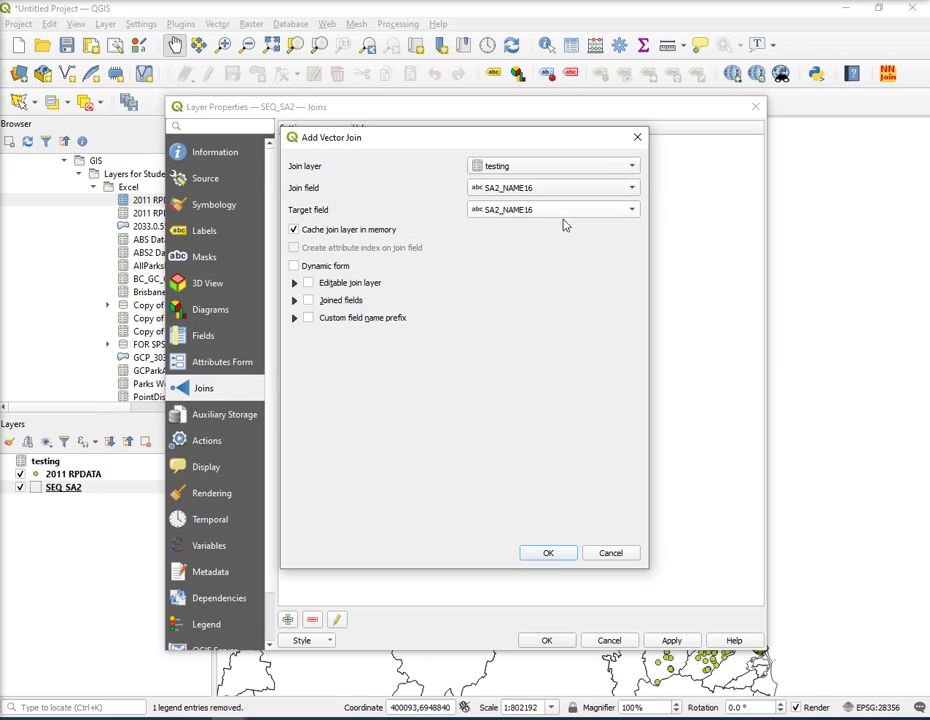
left_click(548, 552)
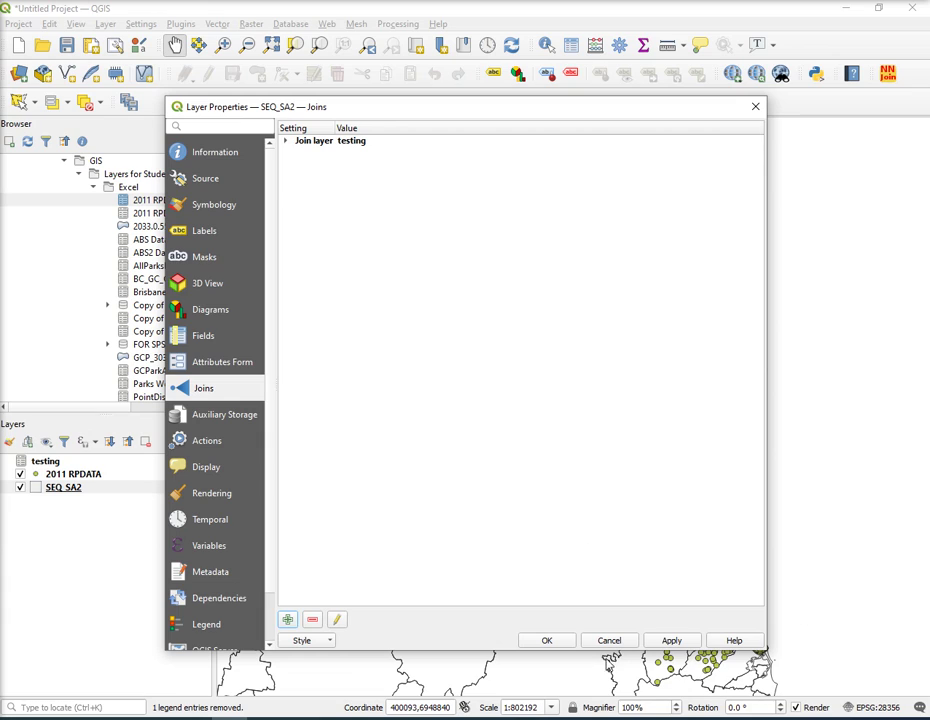
left_click(670, 641)
left_click(546, 641)
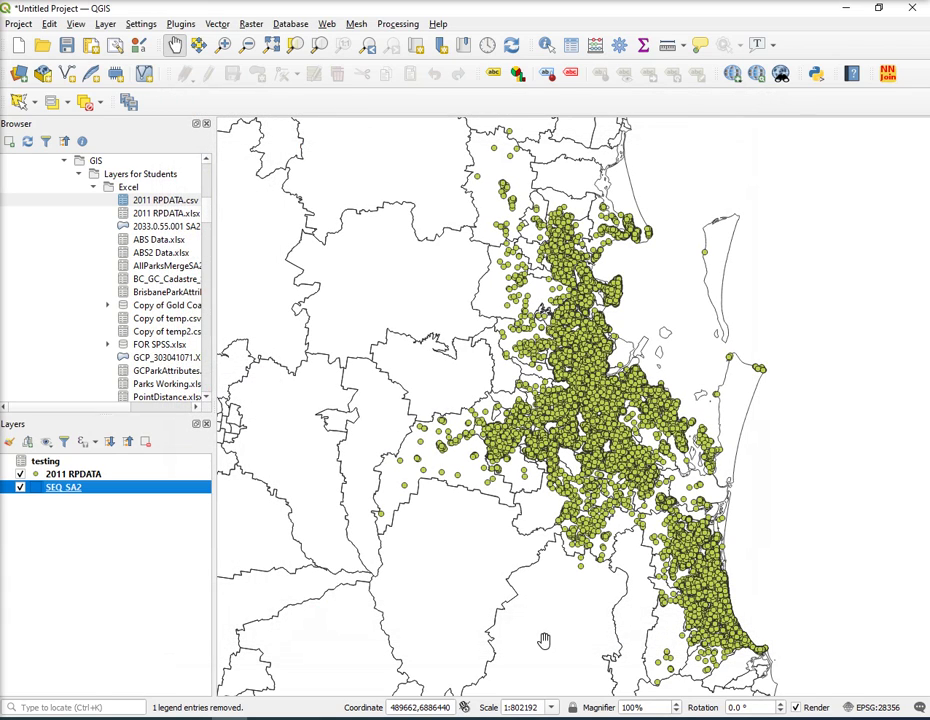
Step: Check the joined testing fields in the SEQ_SA2 attribute table in form and table view, and close the table
right_click(65, 494)
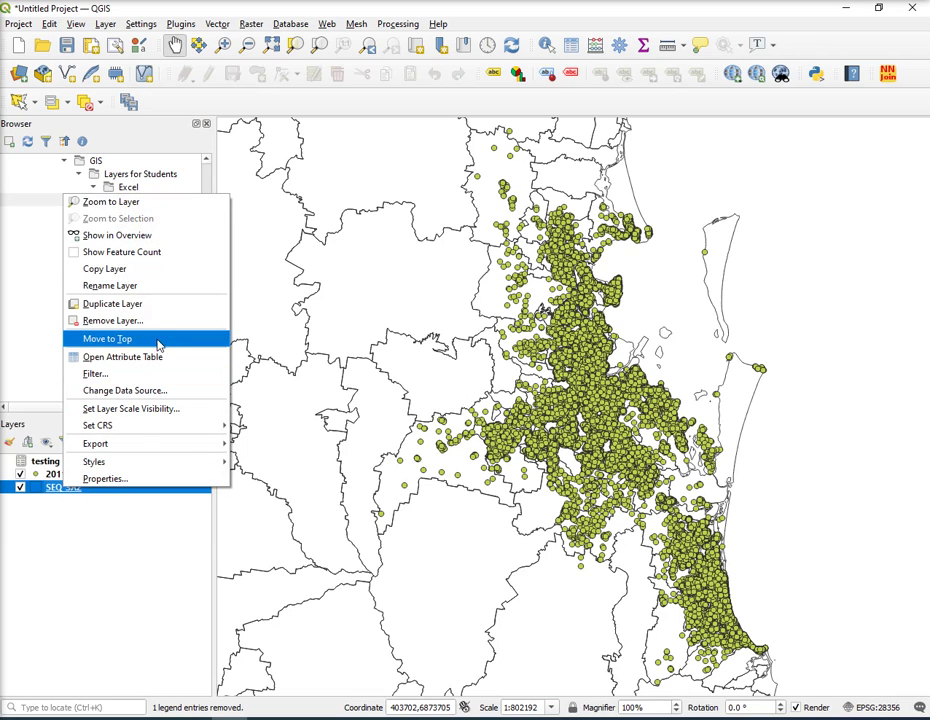
left_click(166, 369)
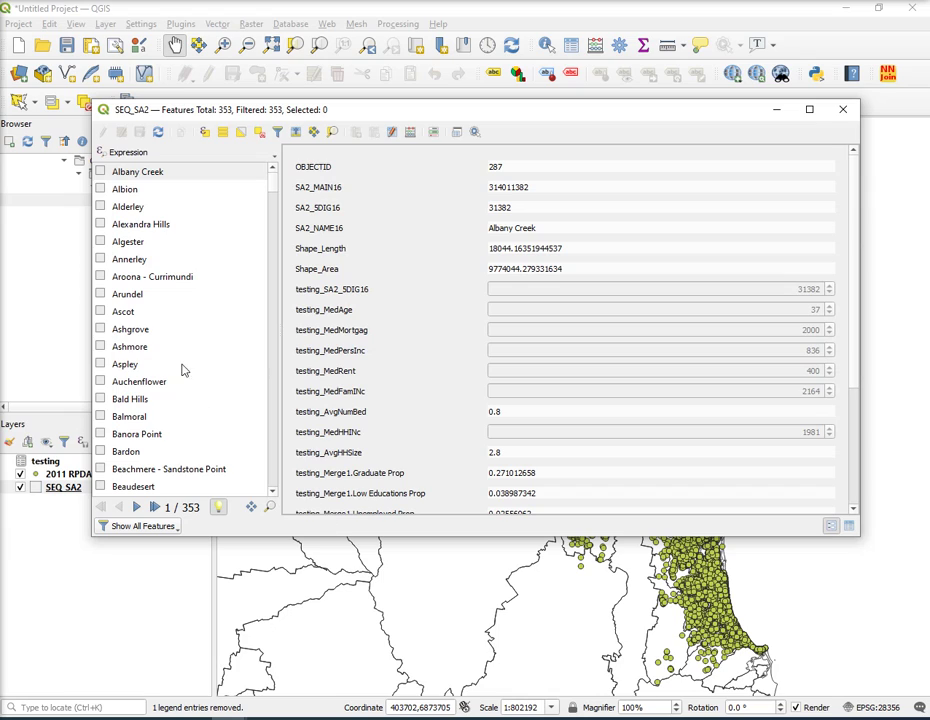
scroll(400, 315, "down", 5)
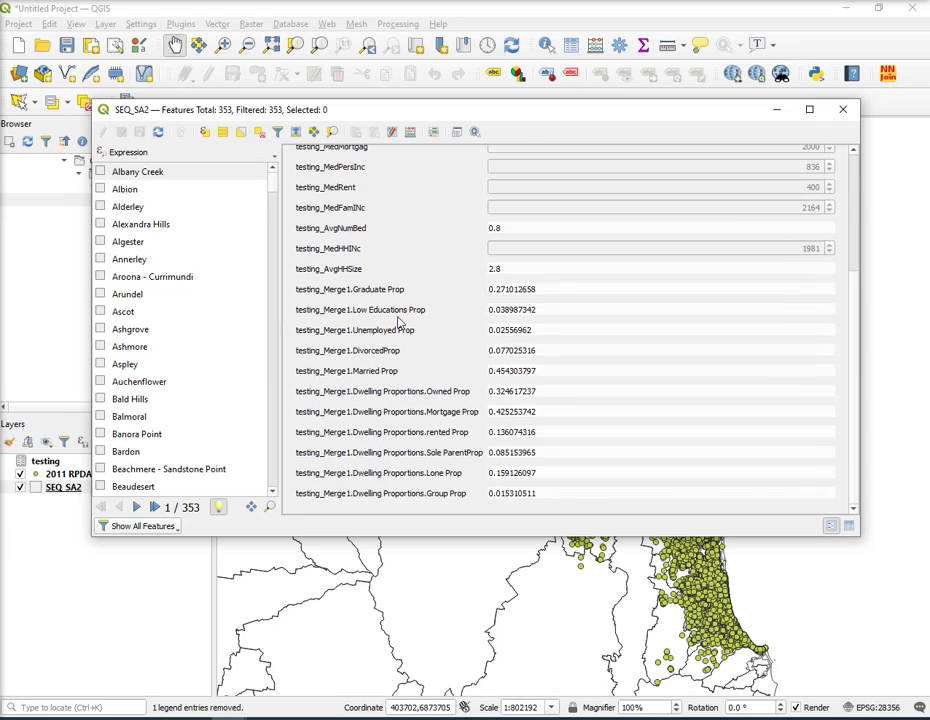
scroll(397, 325, "up", 3)
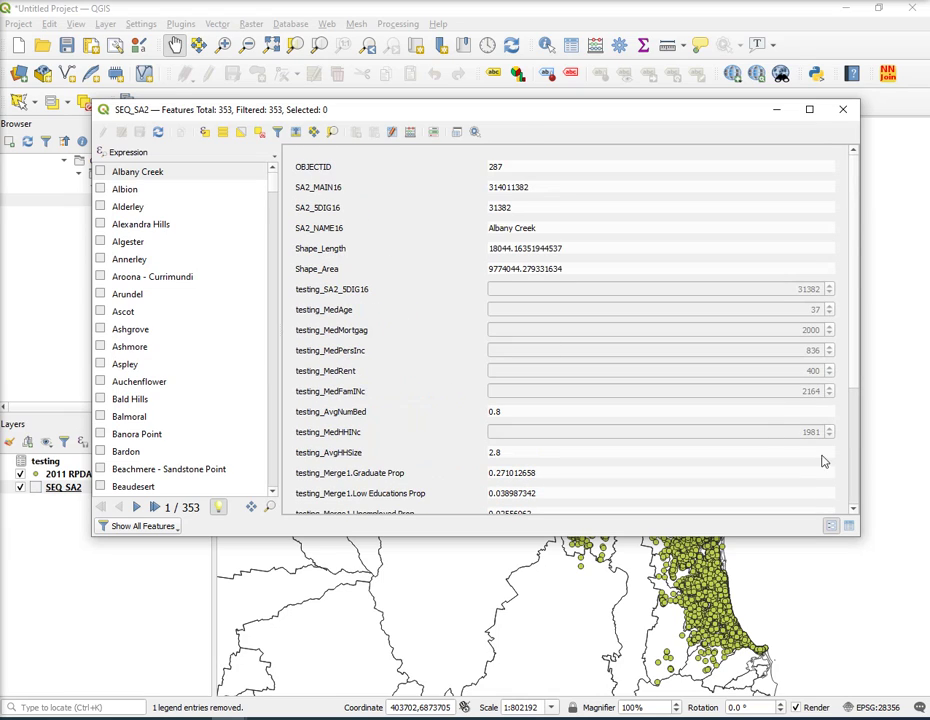
left_click(849, 525)
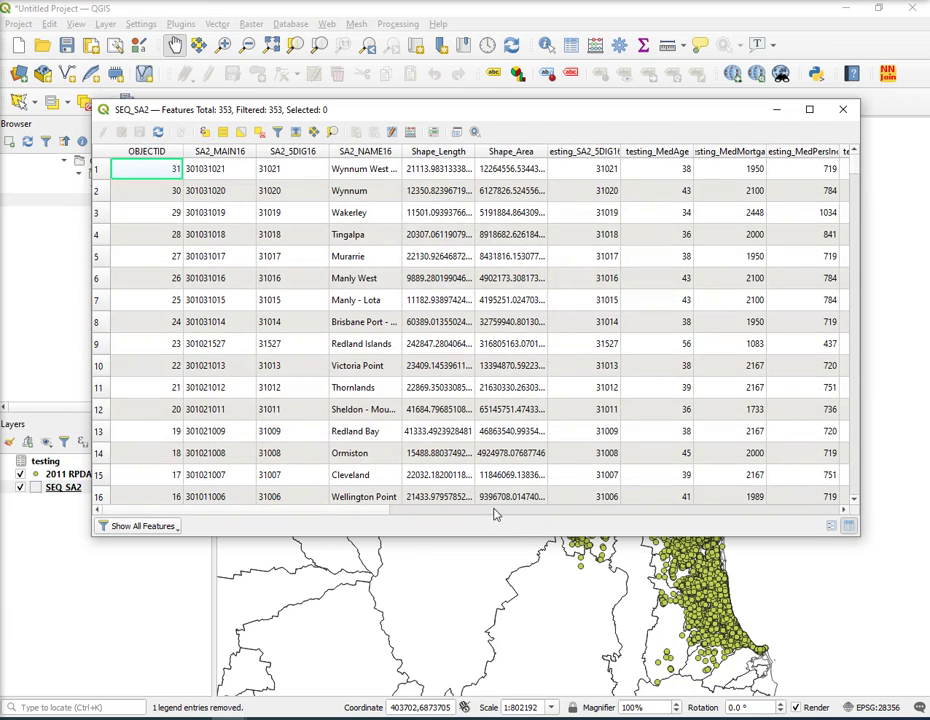
left_click_drag(316, 515, 702, 507)
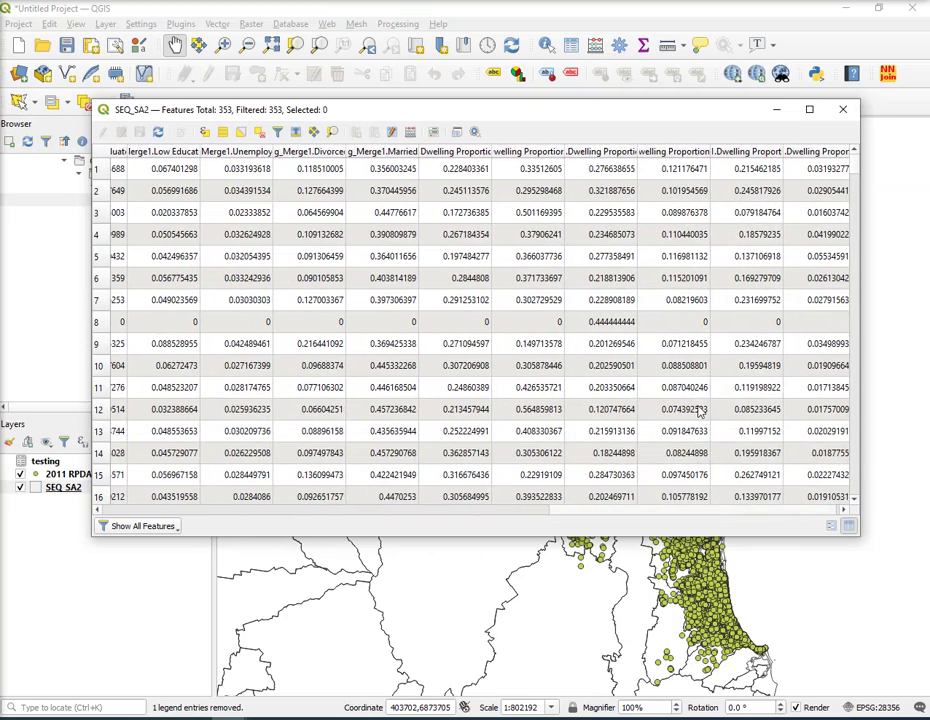
left_click(842, 112)
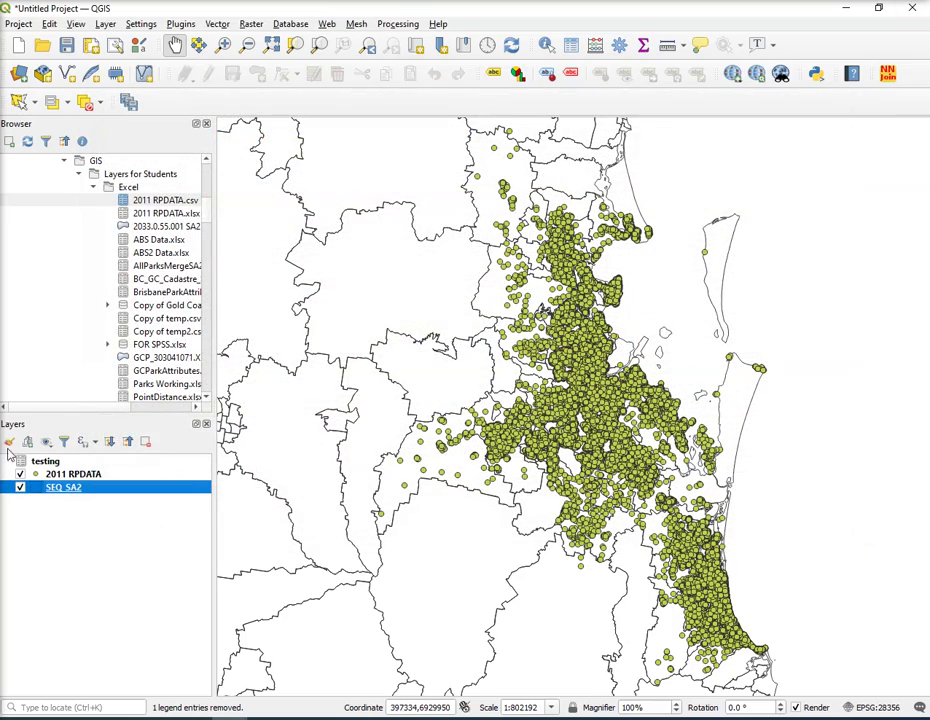
Step: Start exporting the joined SEQ_SA2 layer to a new vector file
right_click(85, 493)
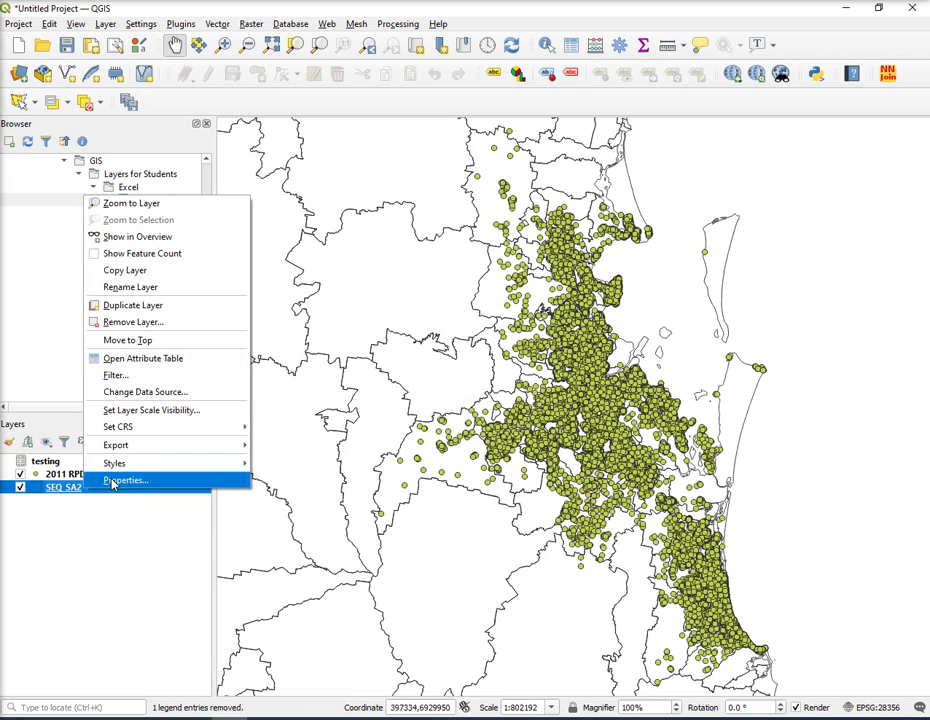
mouse_move(116, 444)
left_click(268, 444)
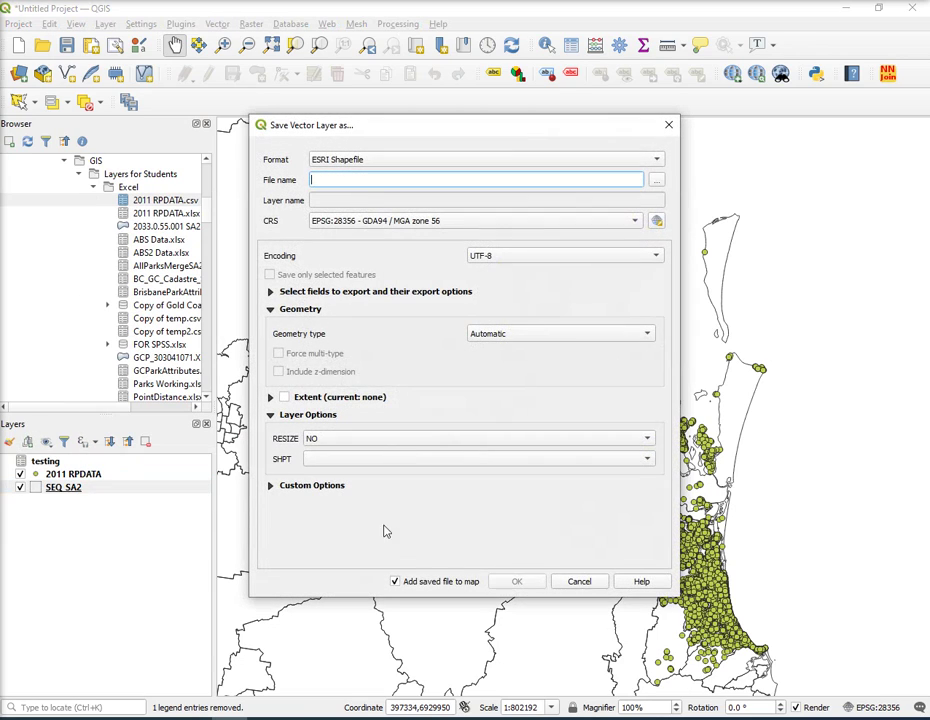